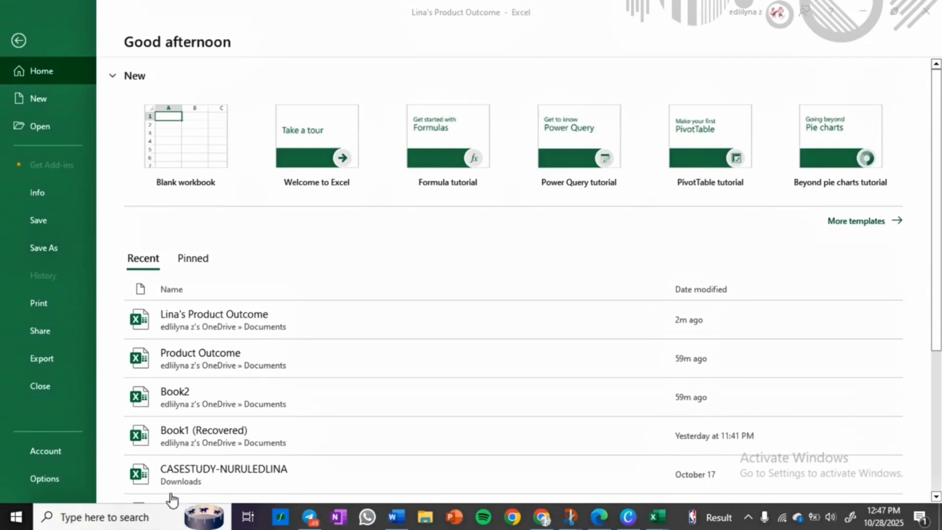
Step: Create a blank workbook and enter the header "Month" in cell A1
left_click(197, 152)
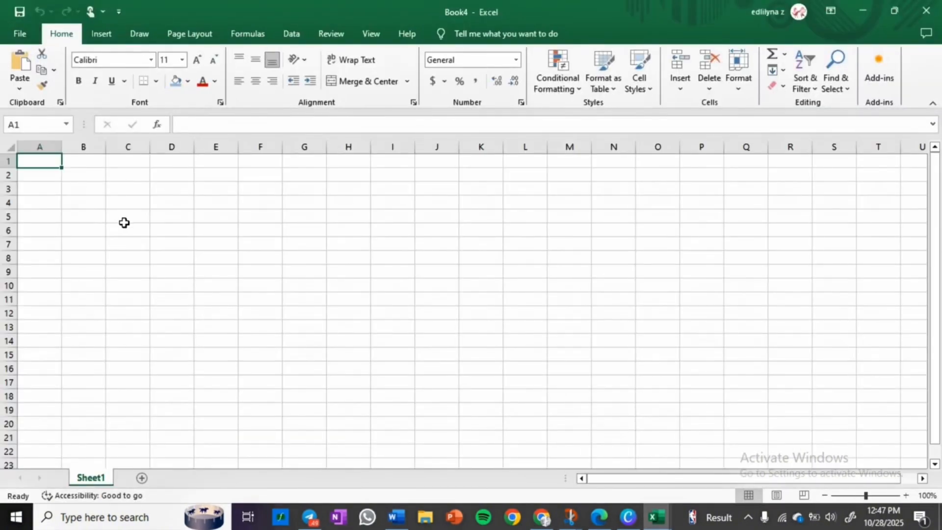
double_click(40, 160)
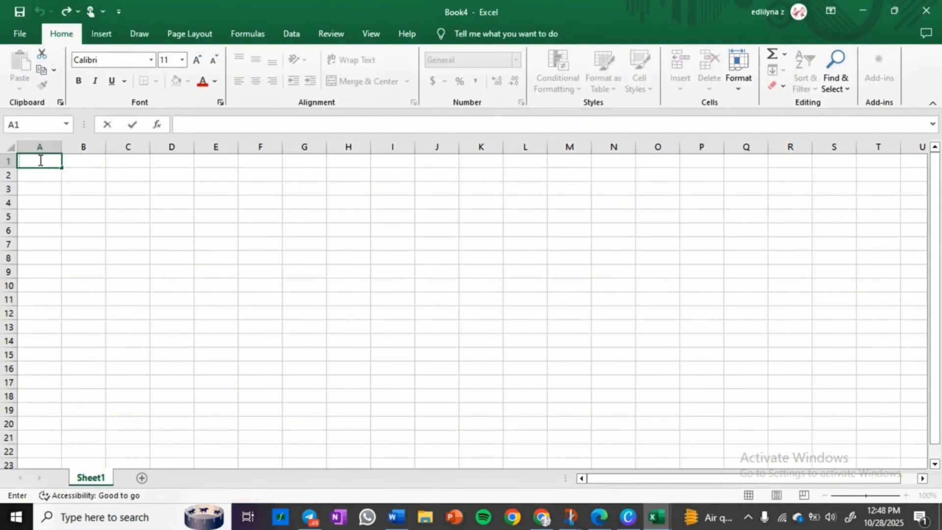
type("Month")
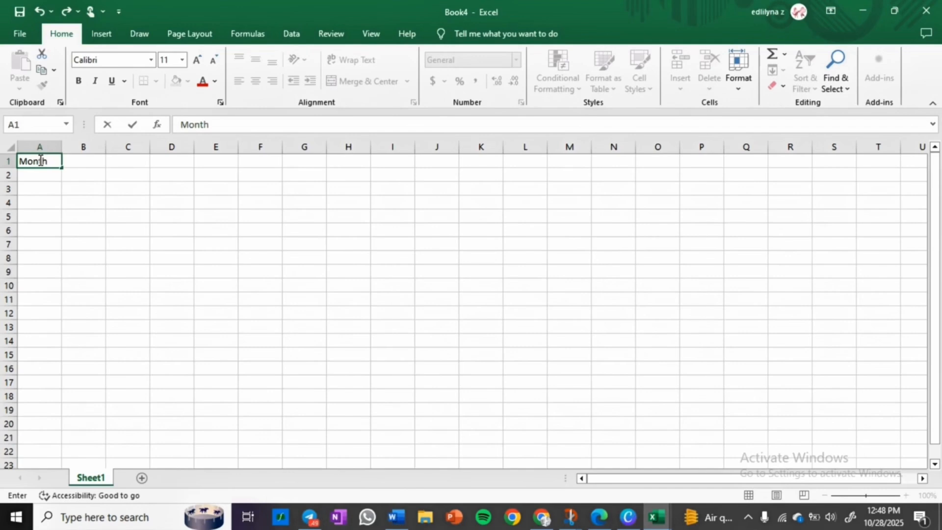
Step: Enter the header "Number of Prouduct Solds" in B1 and widen column B to fit it
double_click(81, 162)
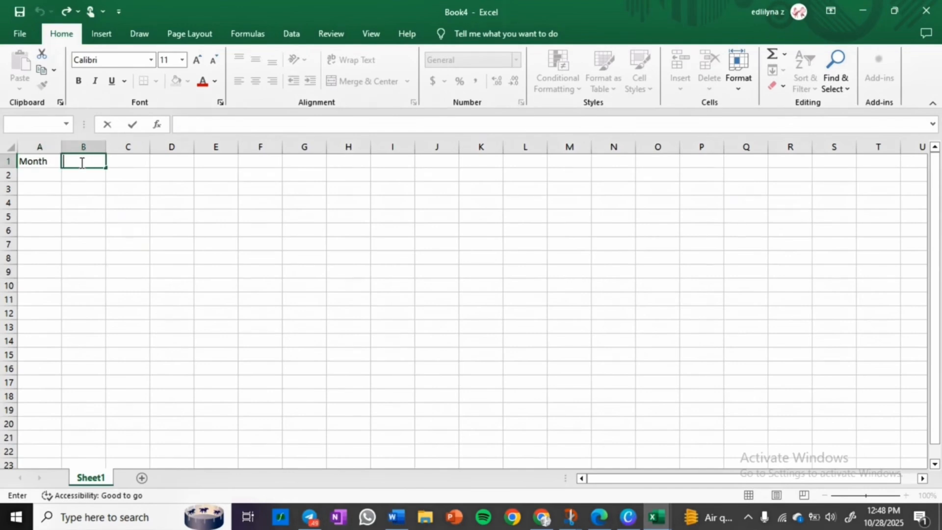
type("Number of P")
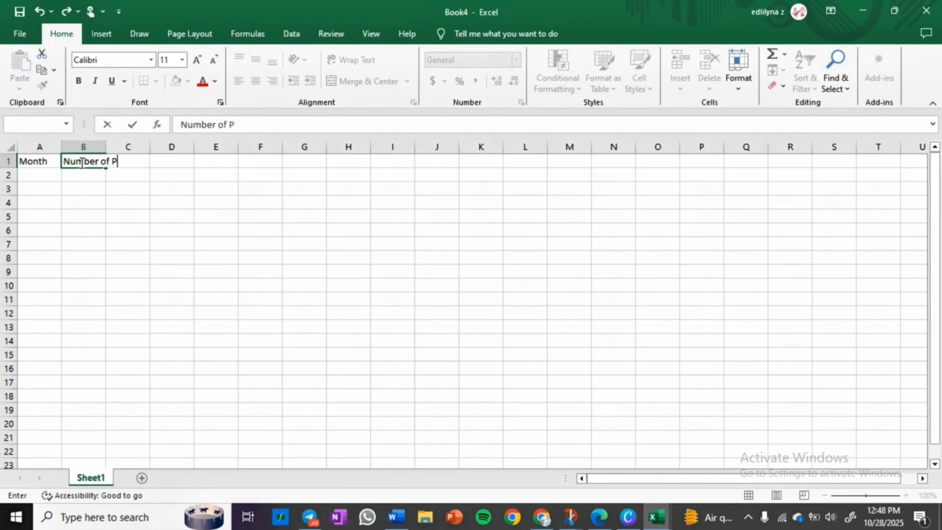
type("rouduct Solds")
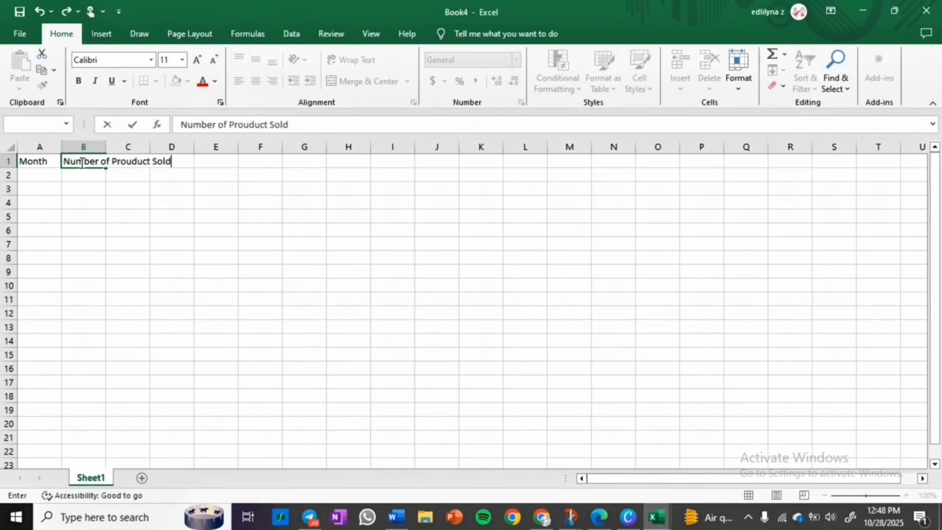
left_click(118, 244)
left_click_drag(105, 147, 179, 146)
Step: Enter the header "Total Sales (RM)" in C1 and widen column C to fit it
left_click(195, 161)
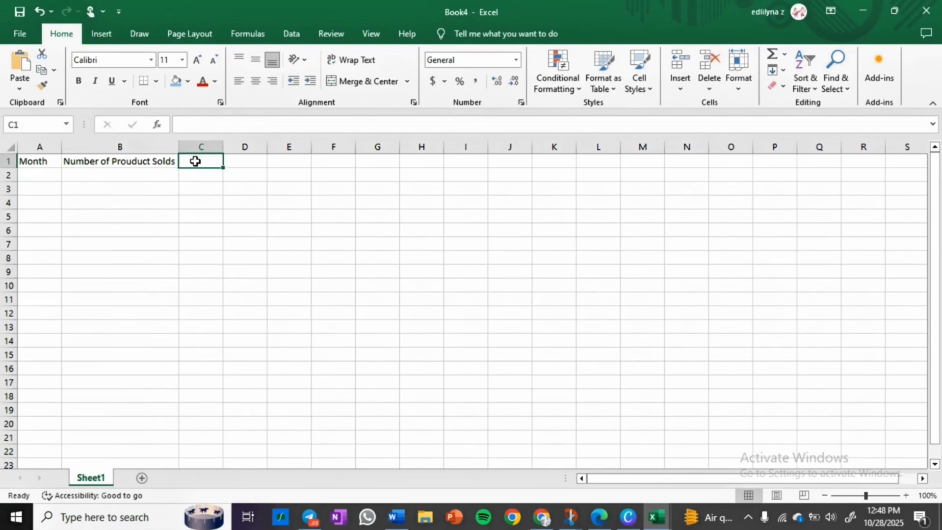
type("Tot")
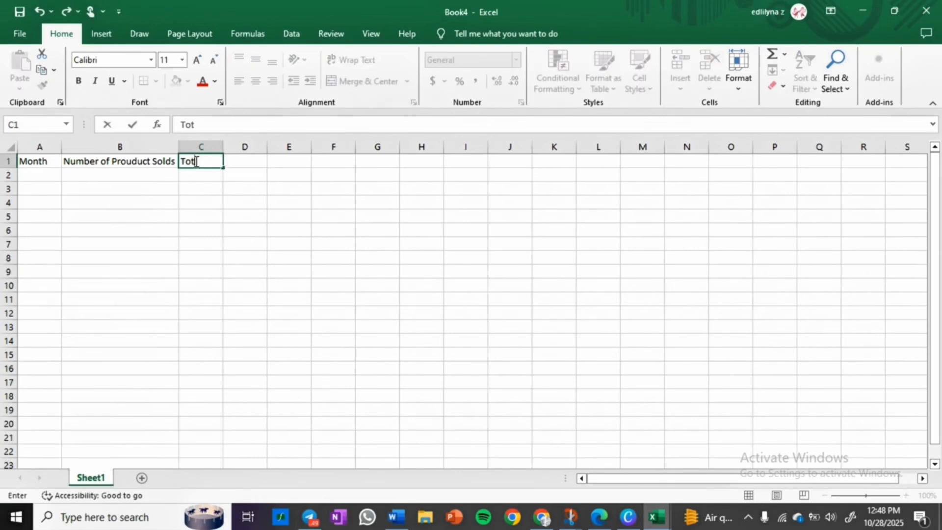
type("al Sales")
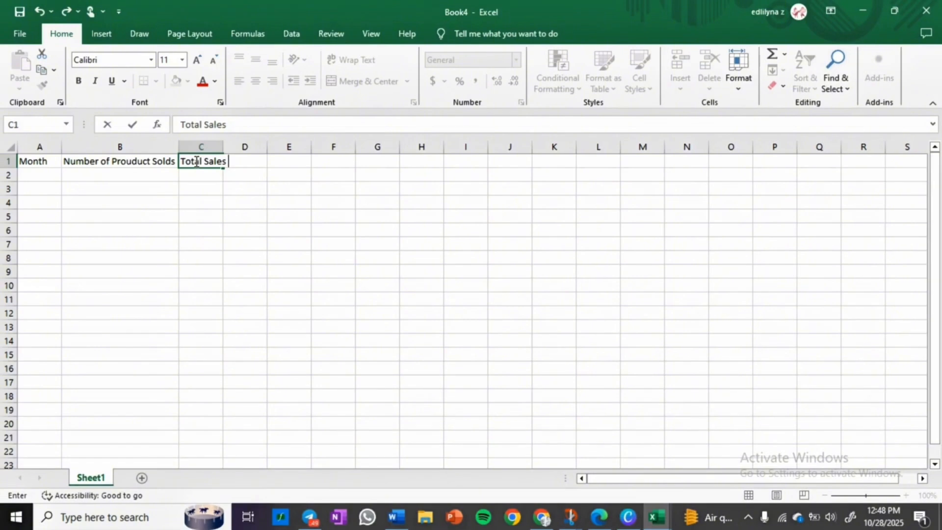
type(" (RM)")
left_click(235, 225)
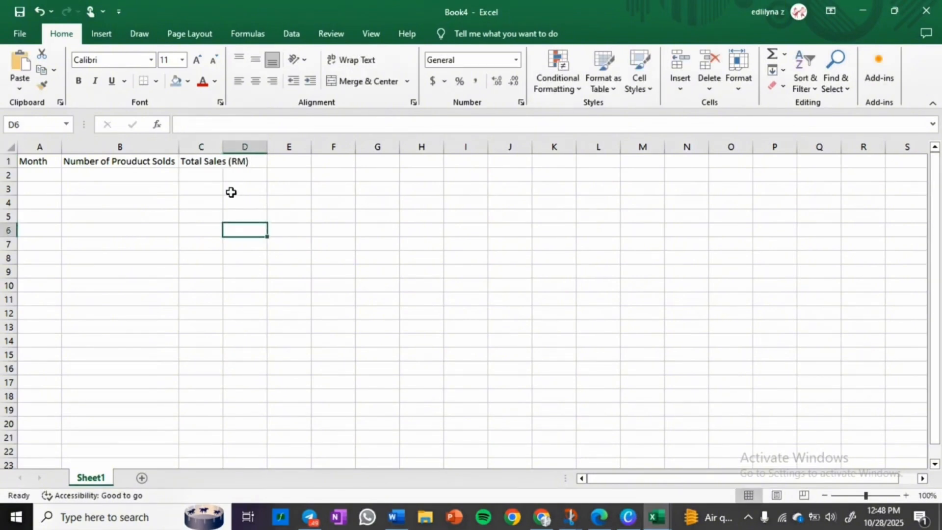
left_click_drag(222, 146, 252, 146)
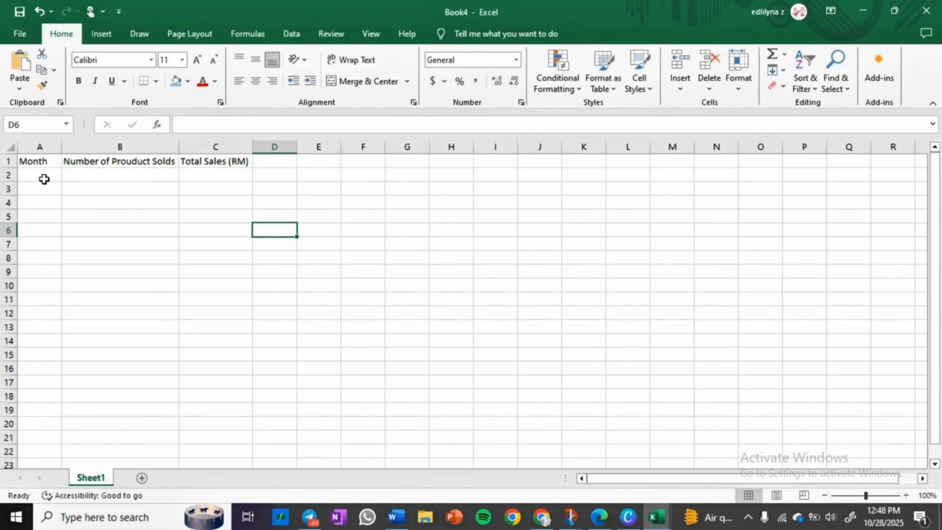
Step: Enter "January" in A2 and fill the month series down to April in A5
left_click(44, 180)
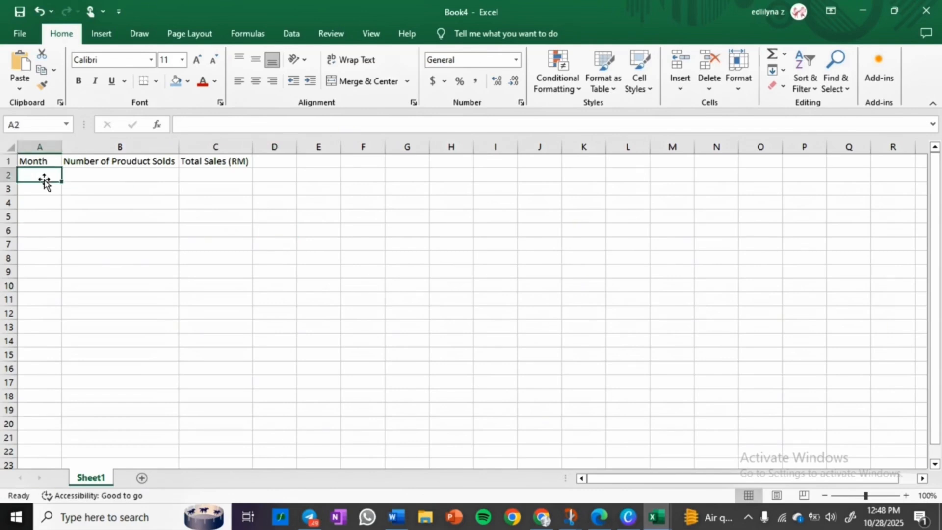
type("January")
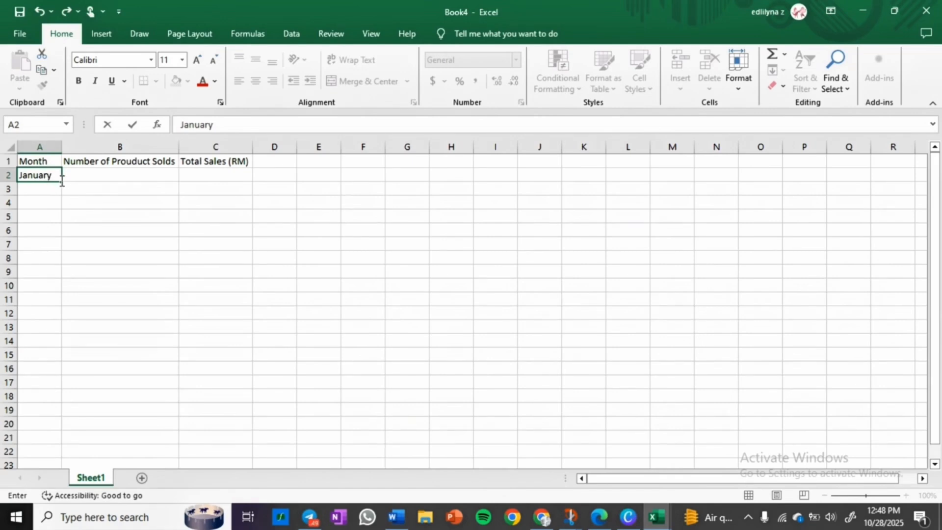
left_click_drag(62, 181, 63, 221)
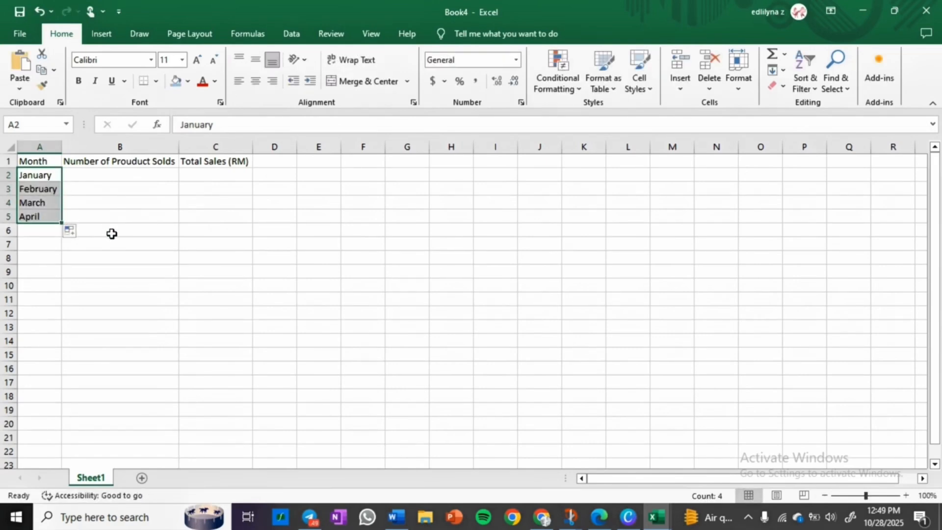
left_click(70, 232)
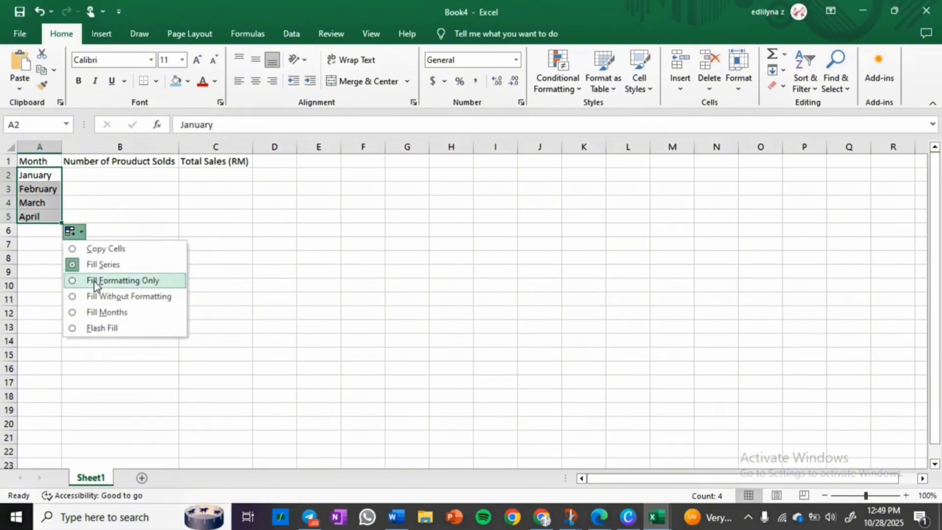
left_click(273, 254)
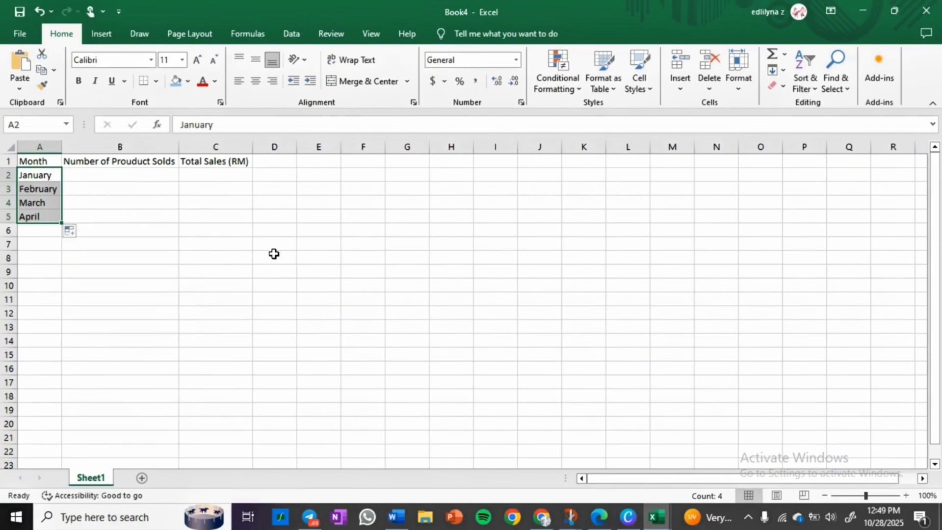
Step: Enter the products sold for January to April as 120, 135, 150 and 165 in B2:B5
left_click(120, 176)
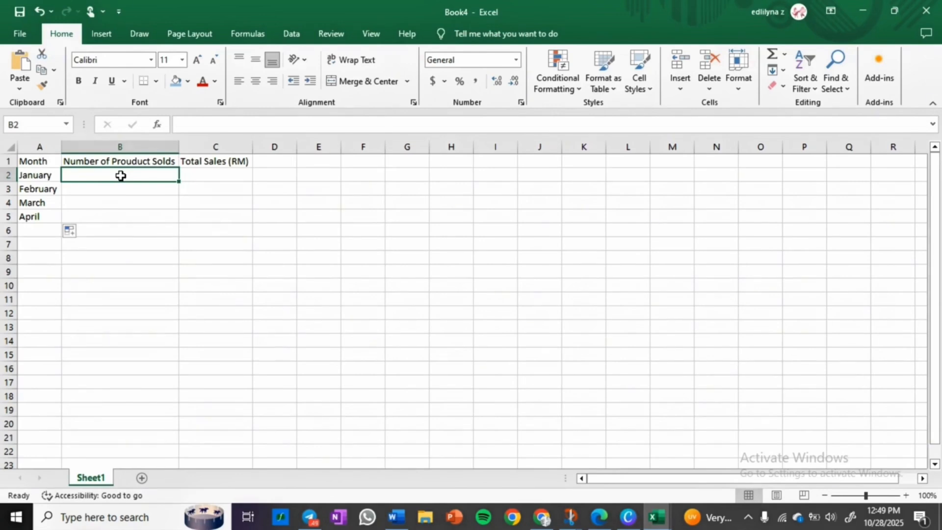
type("120")
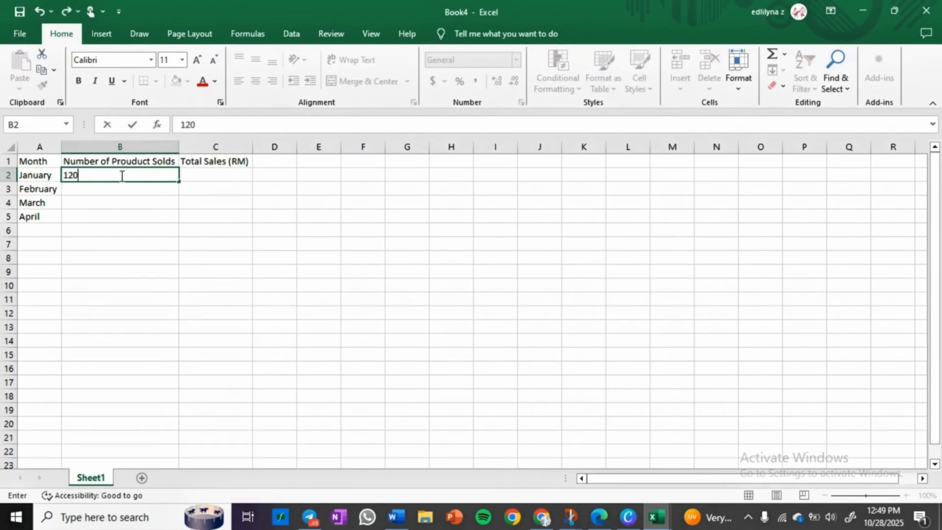
key("Return")
type("135")
key("Return")
type("150")
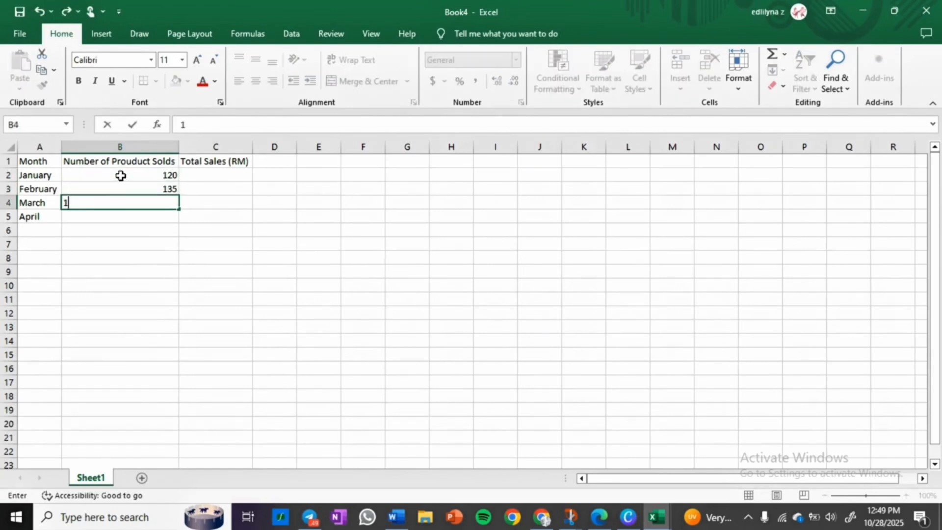
key("Return")
type("165")
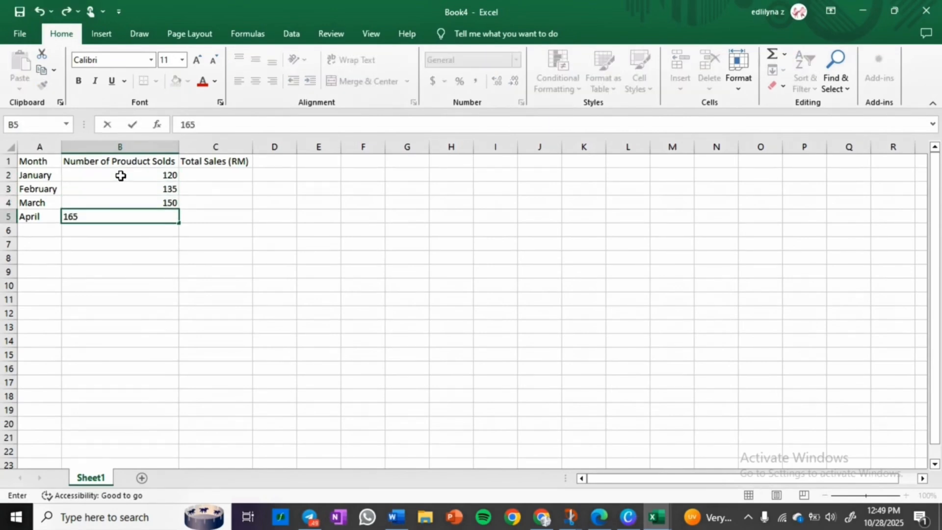
Step: Enter the total sales for January to April as 12000, 13500, 15000 and 17000 in C2:C5
key("Tab")
key("Up")
key("Up")
key("Up")
type("1200")
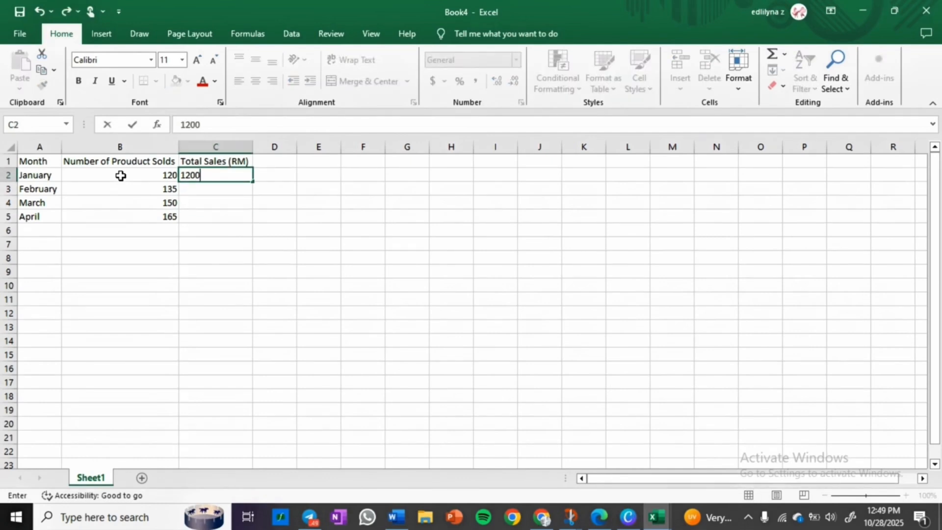
type("0")
key("Return")
type("13500")
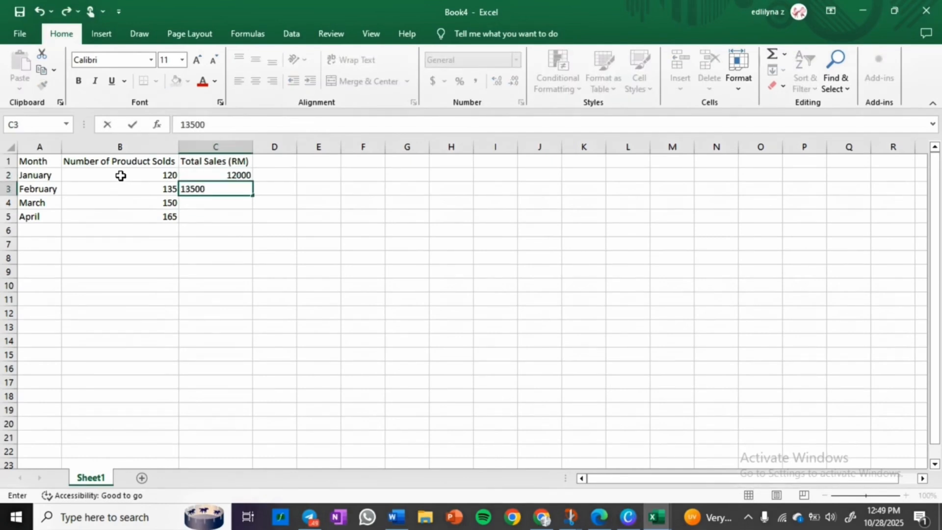
key("Return")
type("15000")
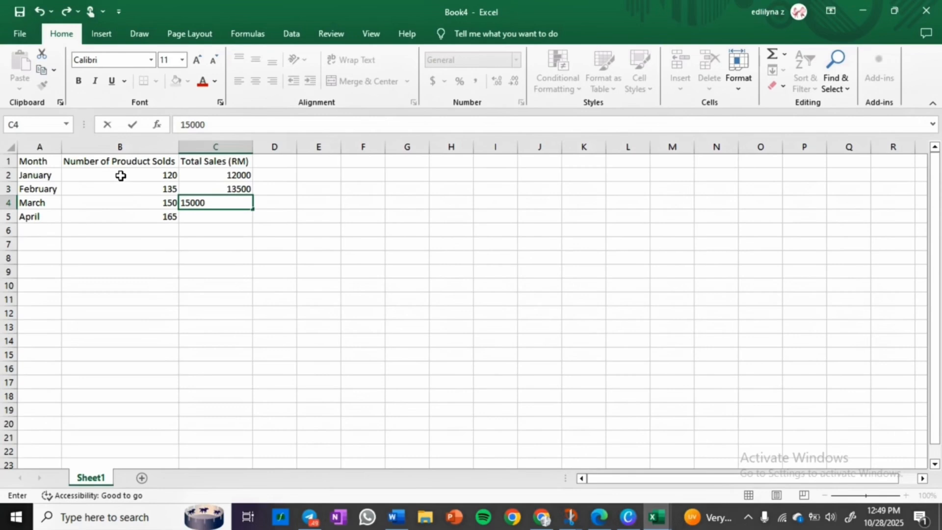
key("Return")
type("17000")
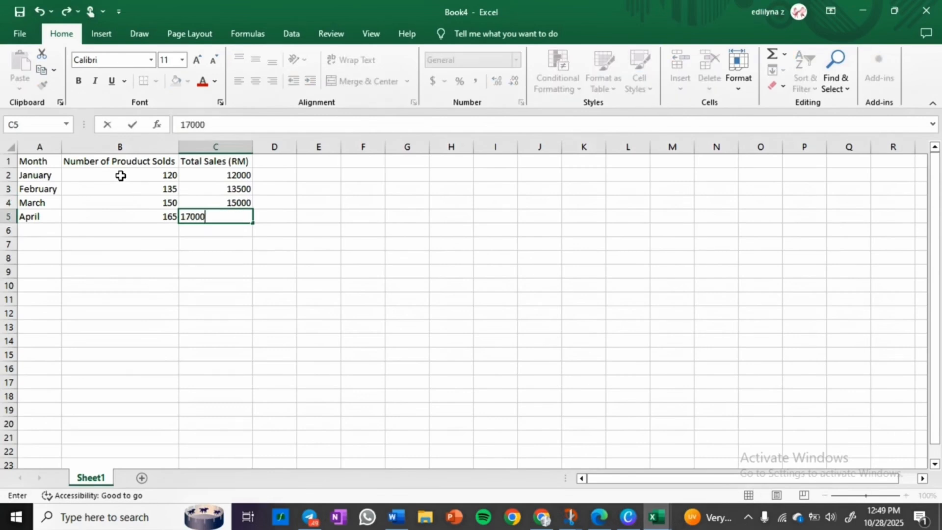
left_click(143, 221)
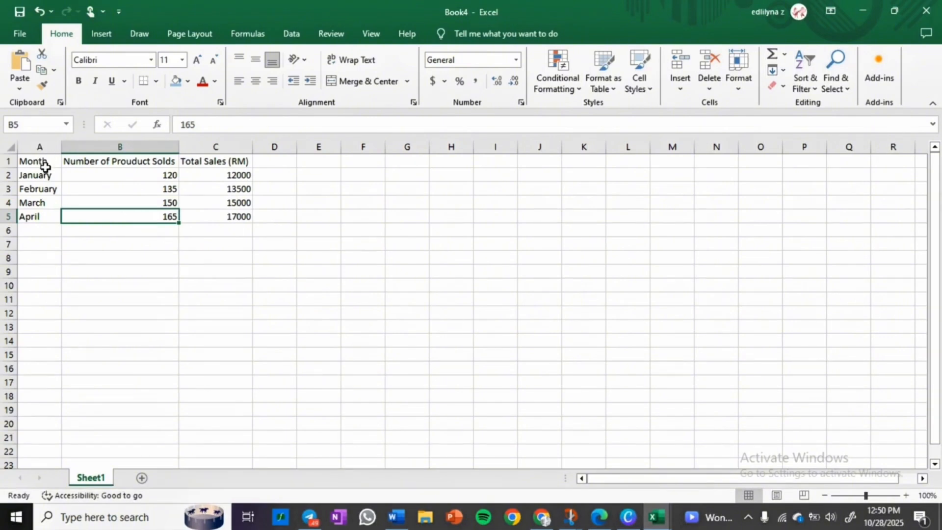
Step: Apply all borders to the table range A1:C5
left_click_drag(31, 161, 196, 210)
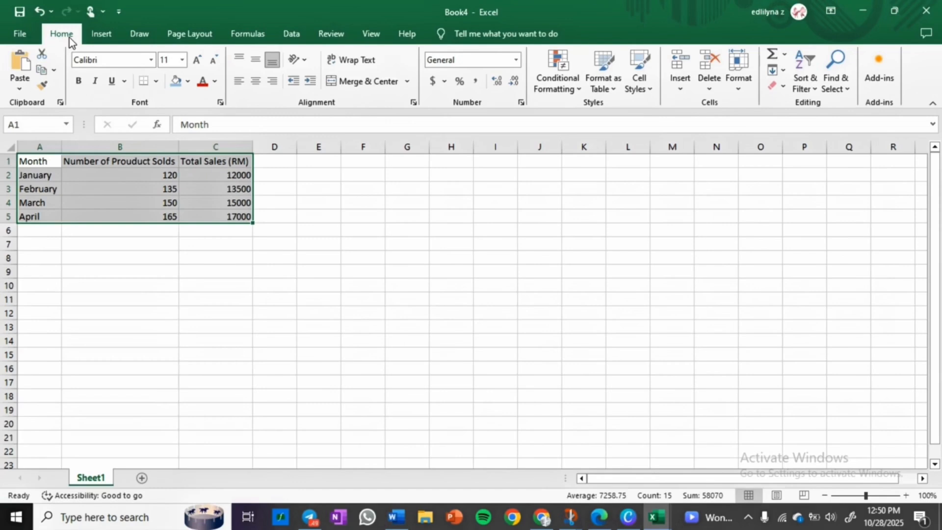
left_click(156, 80)
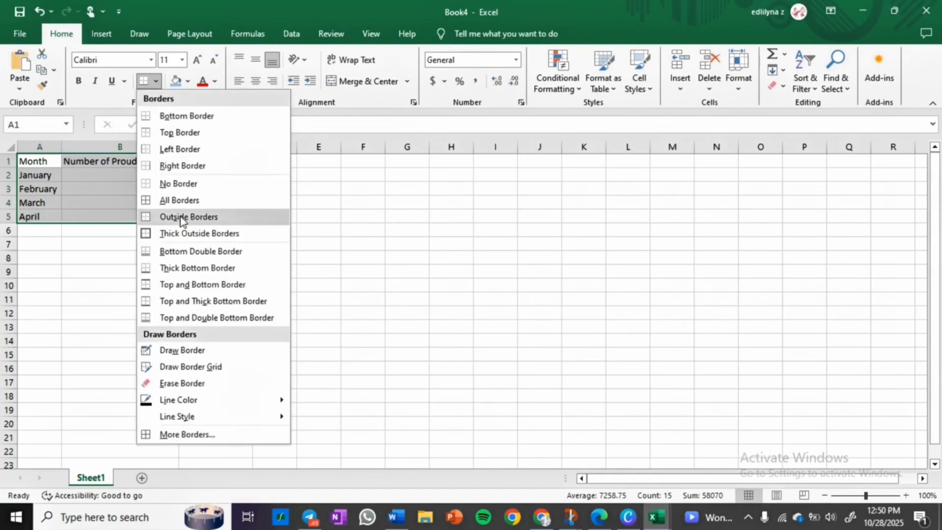
left_click(182, 199)
left_click(165, 236)
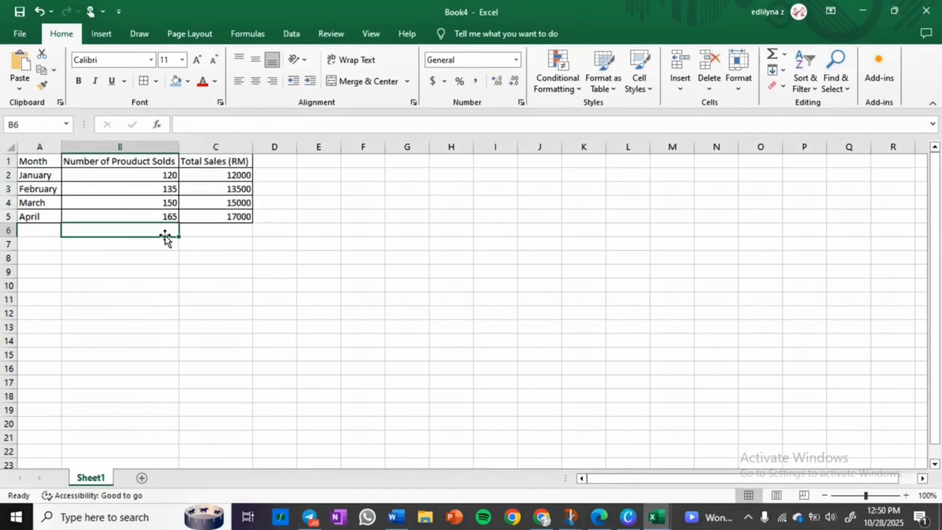
Step: Fill the header row A1:C1 with a light blue colour
left_click_drag(30, 160, 183, 163)
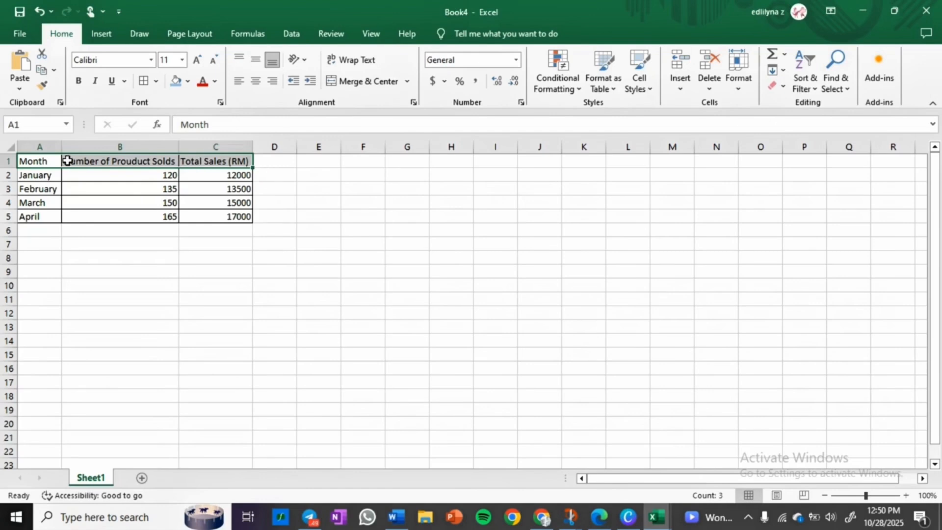
left_click_drag(53, 160, 200, 162)
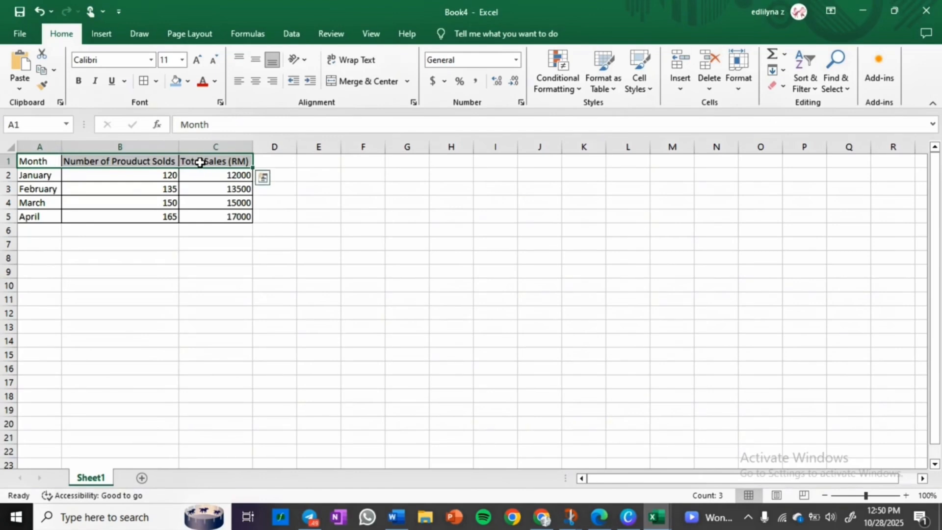
left_click(188, 83)
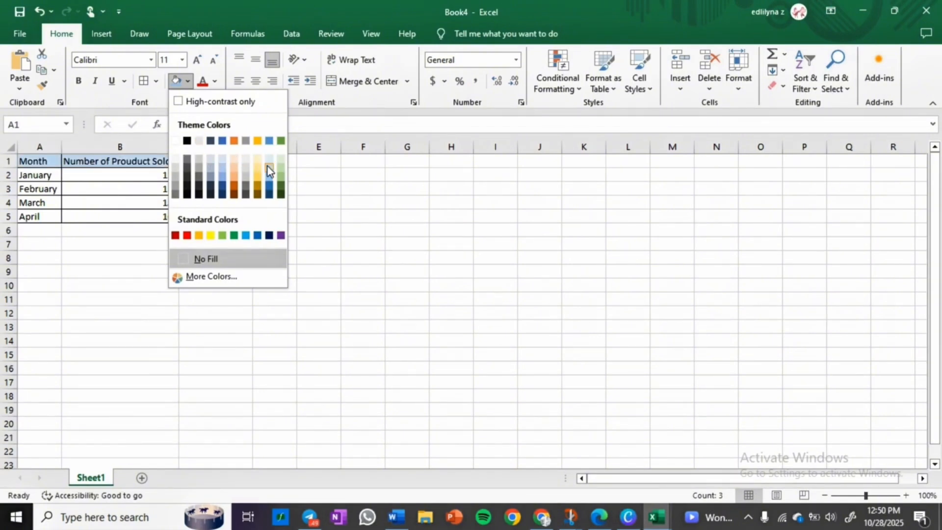
left_click(270, 171)
left_click(231, 201)
left_click(212, 233)
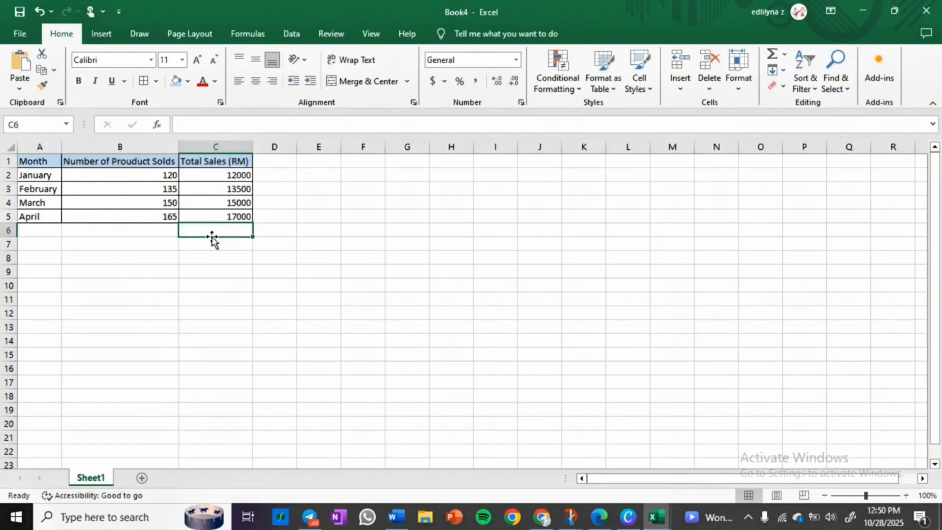
Step: Center-align the numbers in B2:C5 both vertically and horizontally
left_click_drag(137, 178, 194, 215)
left_click(255, 63)
left_click(257, 80)
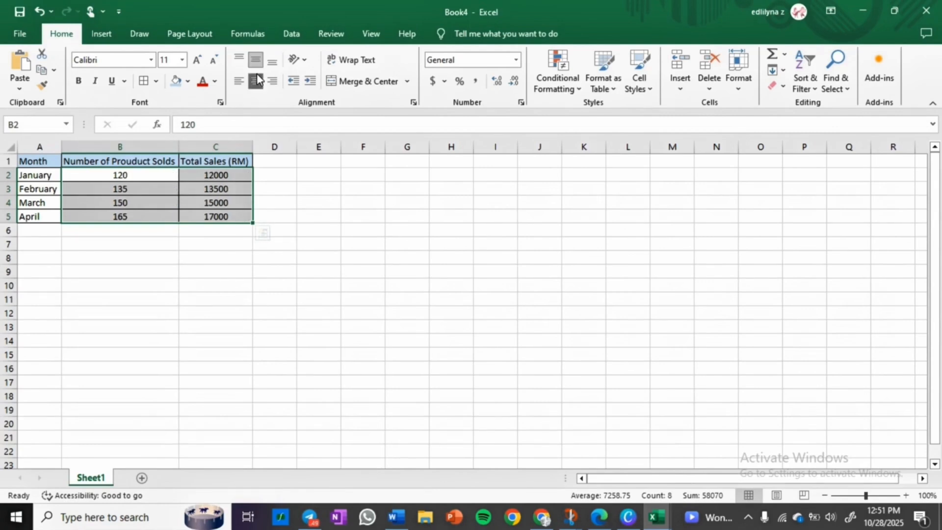
left_click(198, 268)
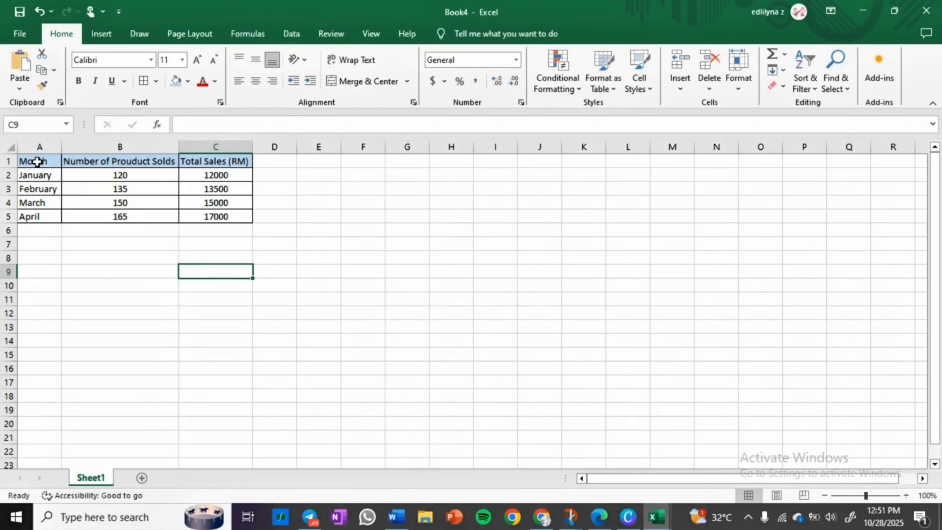
Step: Insert a clustered column chart from the table range A1:C5
left_click_drag(37, 161, 181, 210)
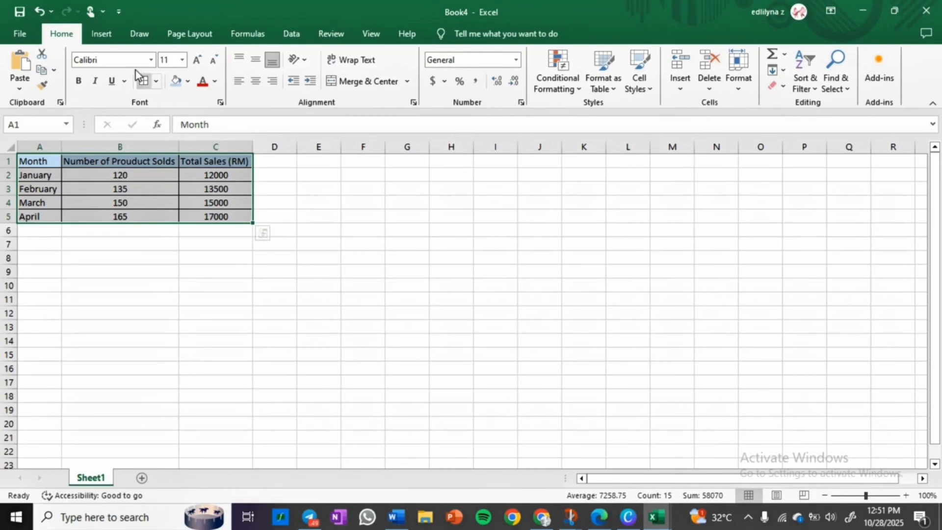
left_click(102, 33)
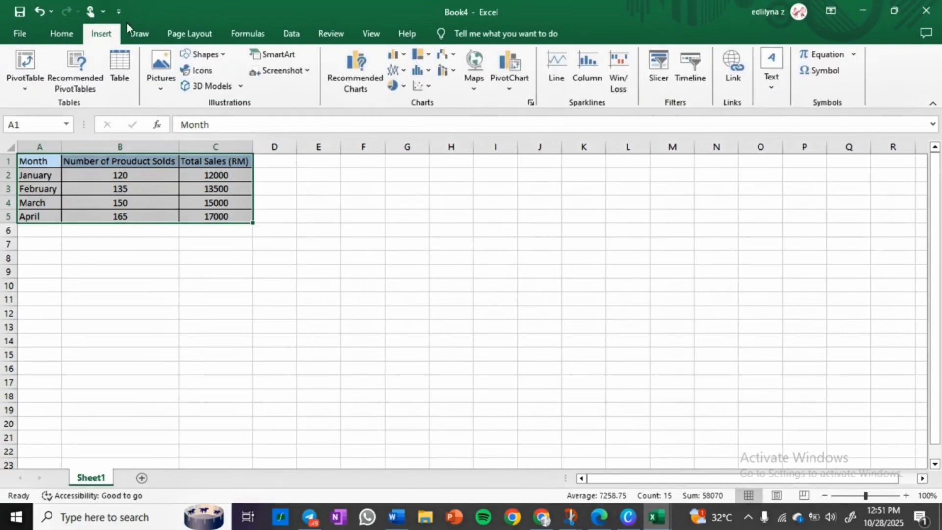
left_click(363, 84)
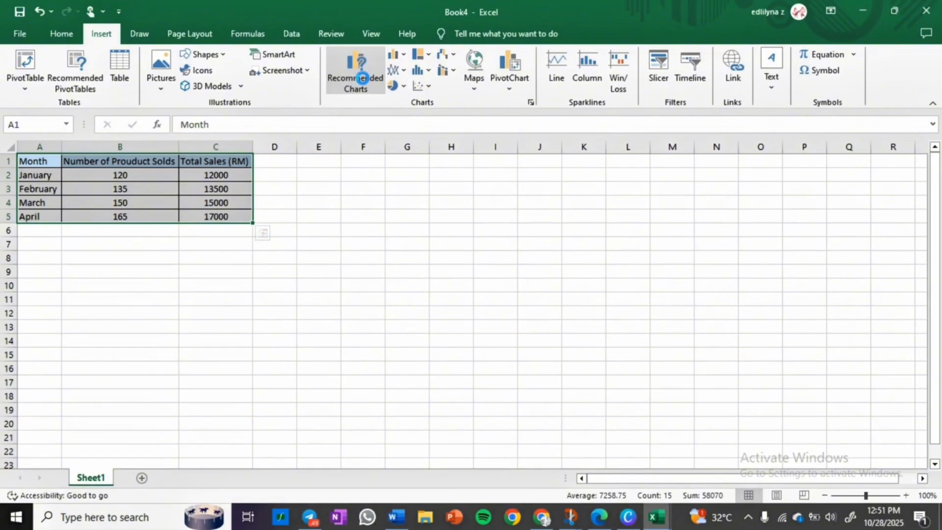
left_click(365, 78)
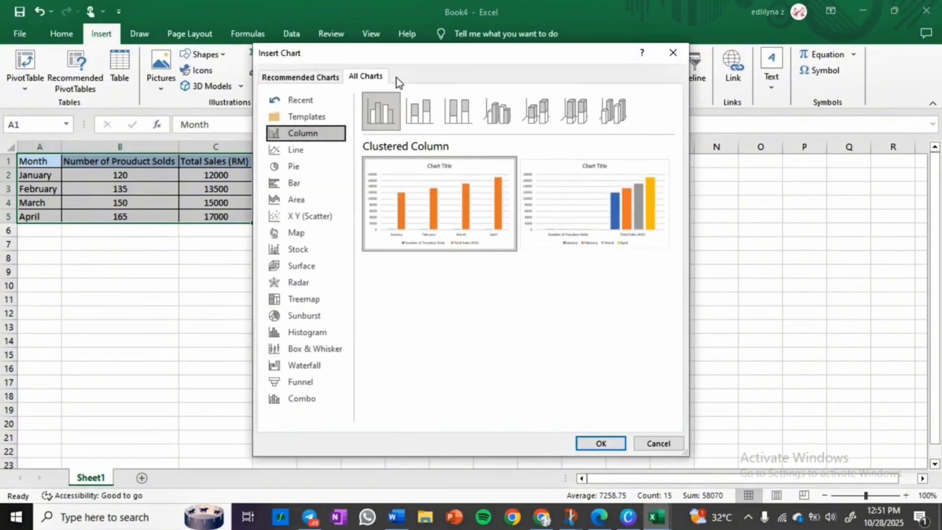
left_click(326, 77)
left_click(354, 81)
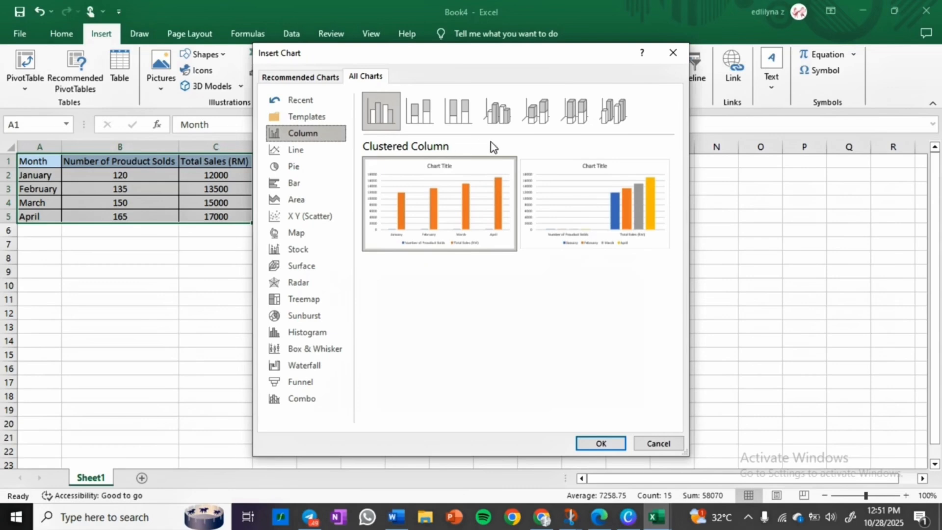
mouse_move(574, 185)
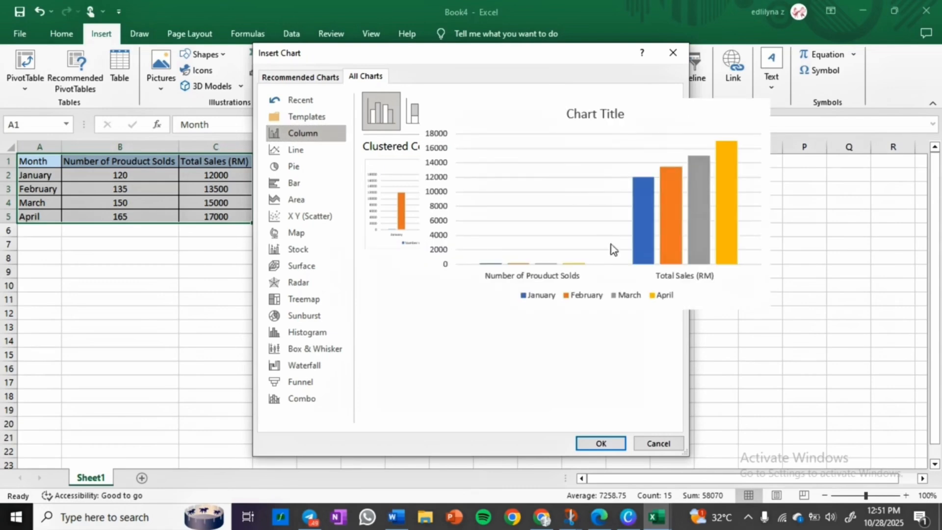
left_click(599, 442)
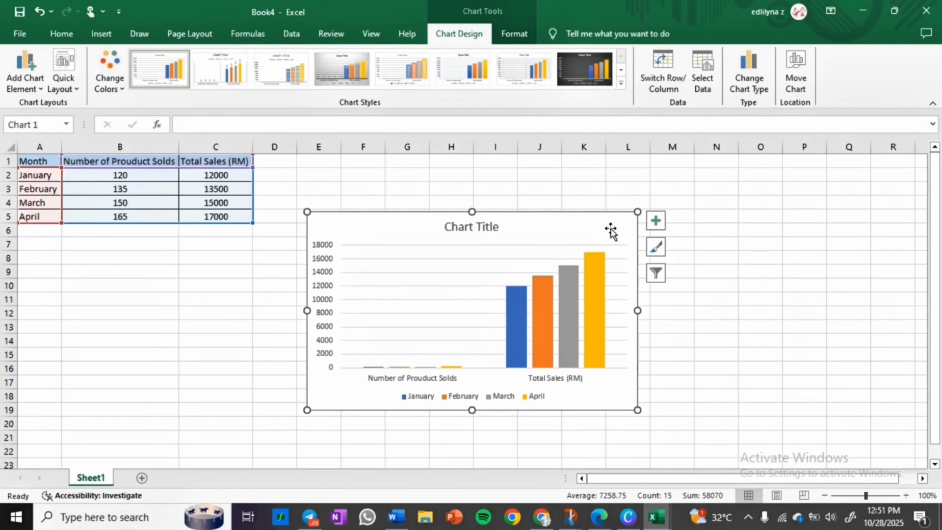
Step: Move the chart to a new chart sheet named Product Outcome
right_click(611, 230)
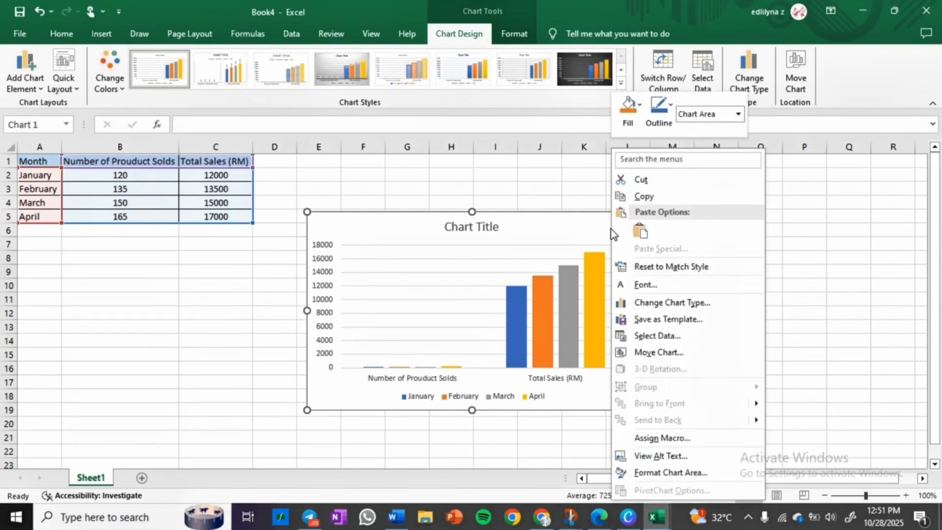
left_click(660, 352)
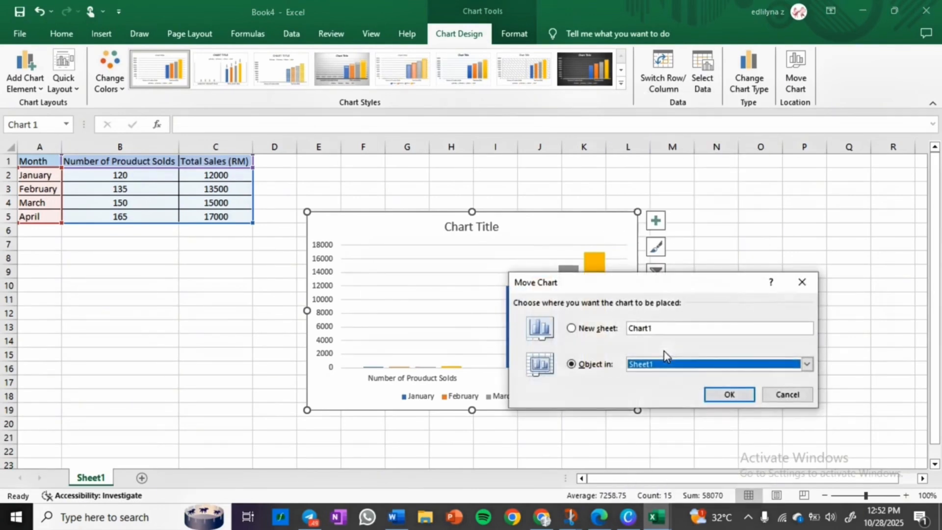
left_click(577, 334)
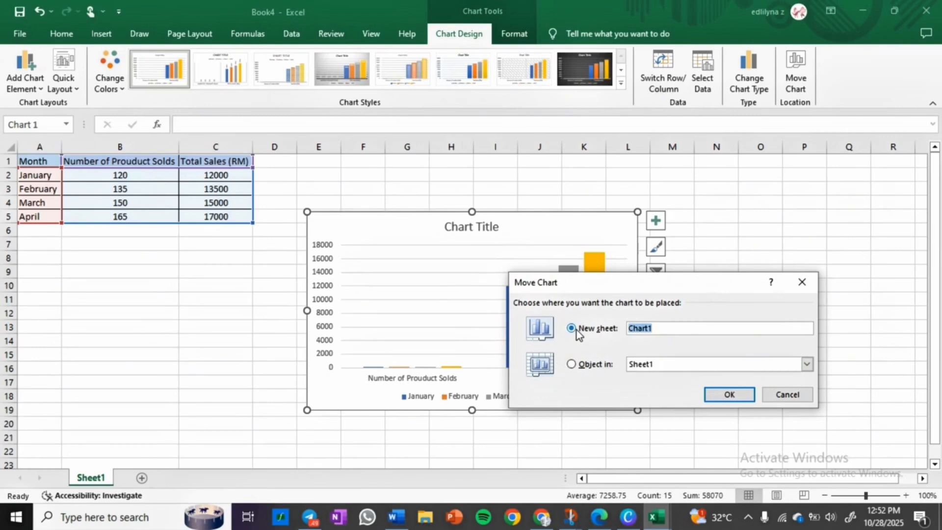
key("BackSpace")
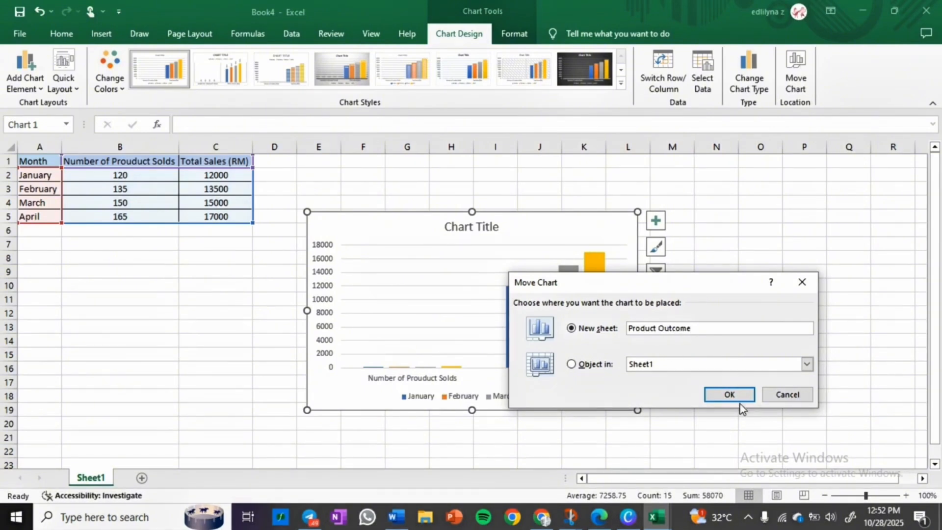
left_click(729, 395)
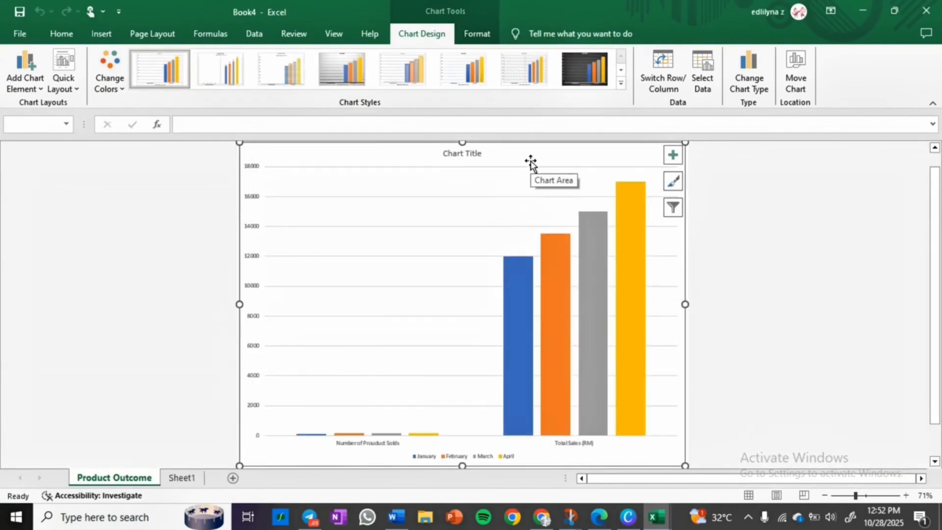
Step: Add data labels to the chart's columns through the chart elements list
left_click(773, 270)
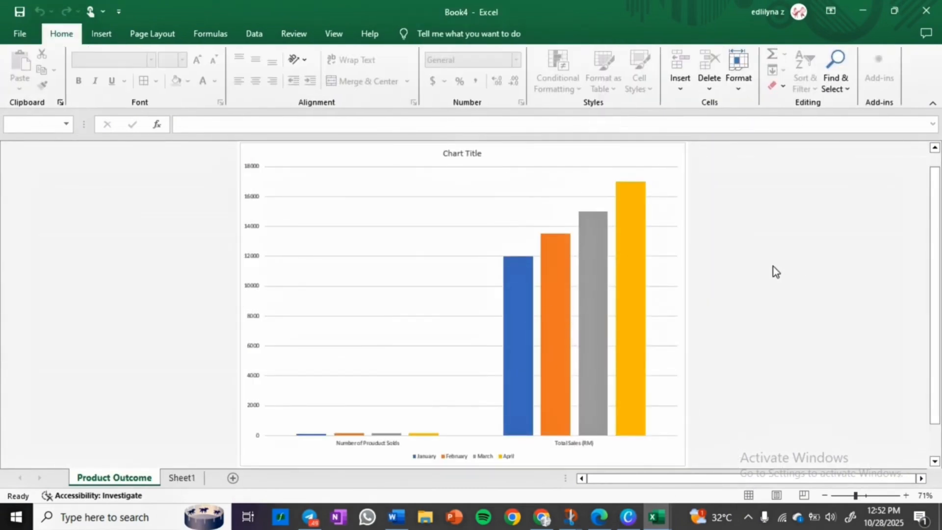
left_click(582, 161)
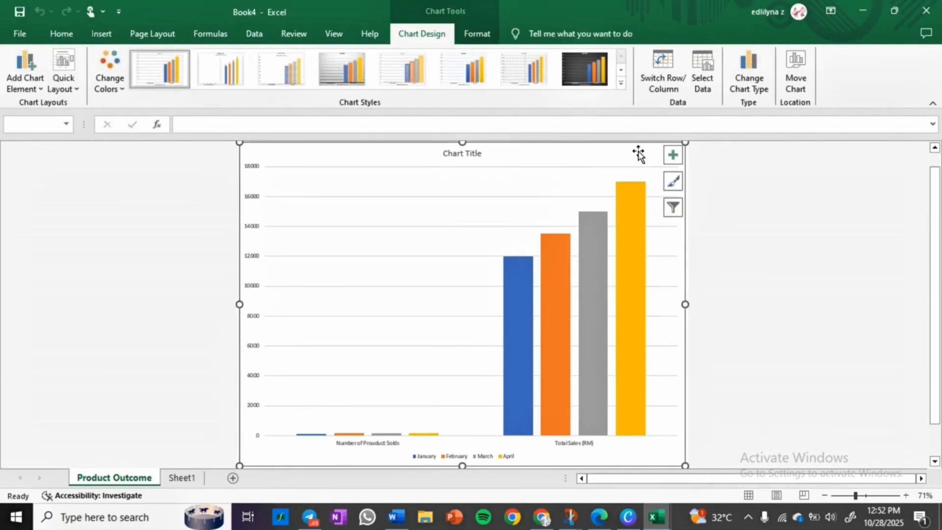
left_click(669, 157)
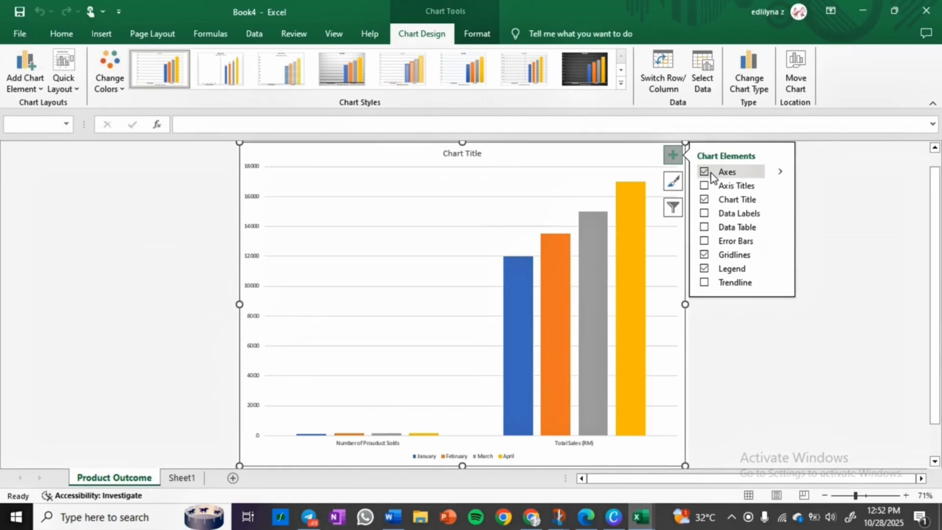
left_click(705, 185)
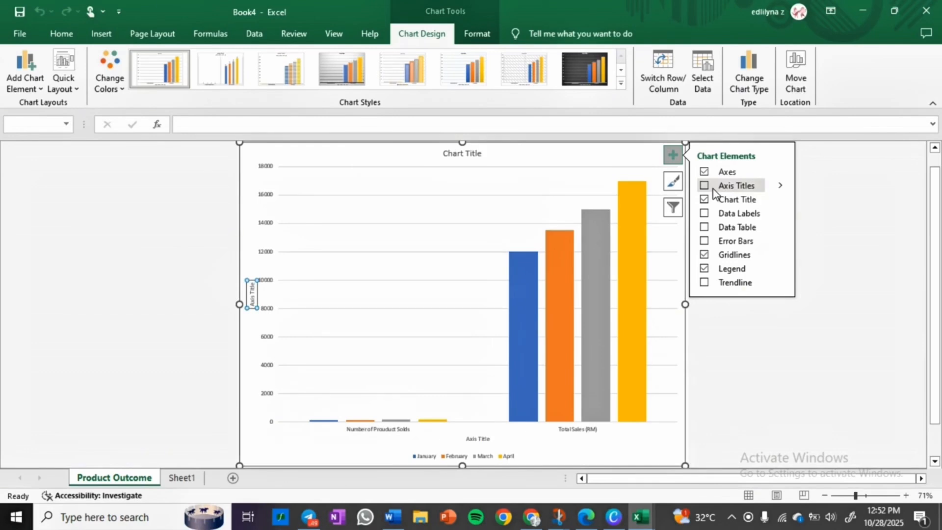
left_click(713, 189)
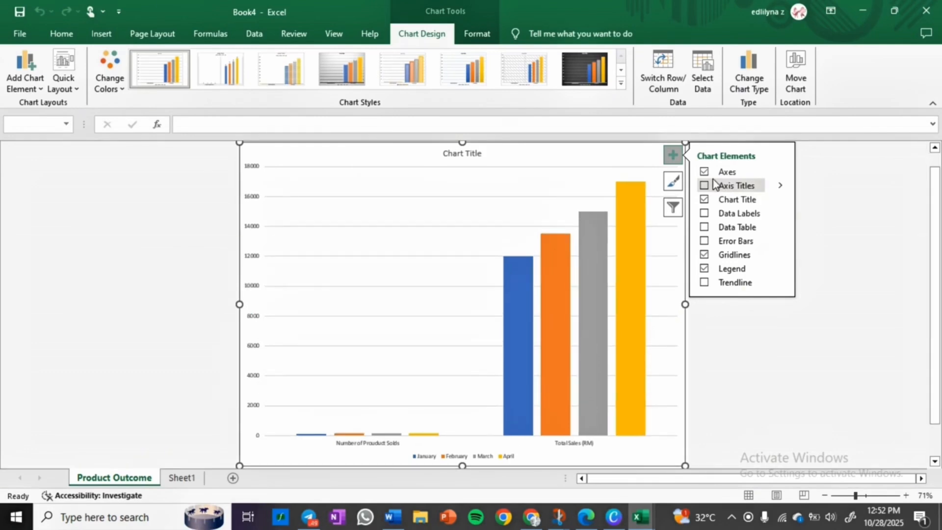
left_click(704, 214)
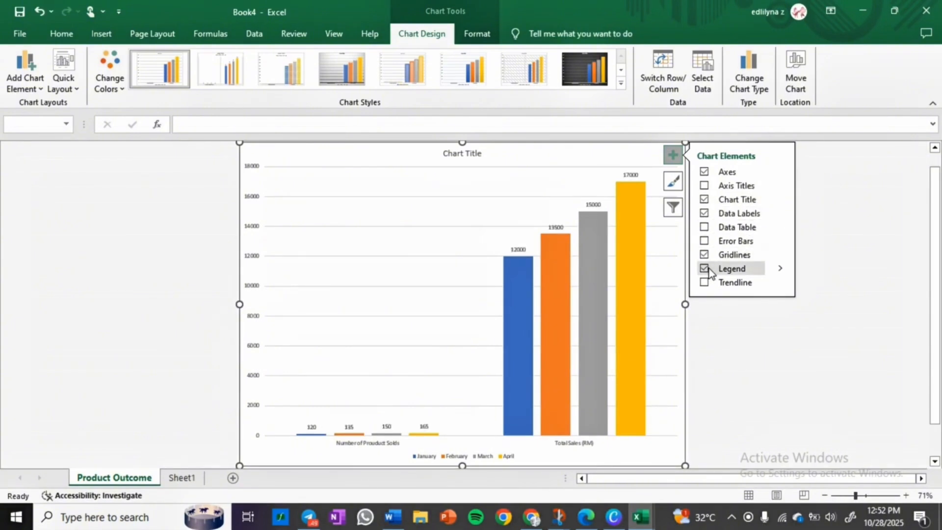
left_click(727, 319)
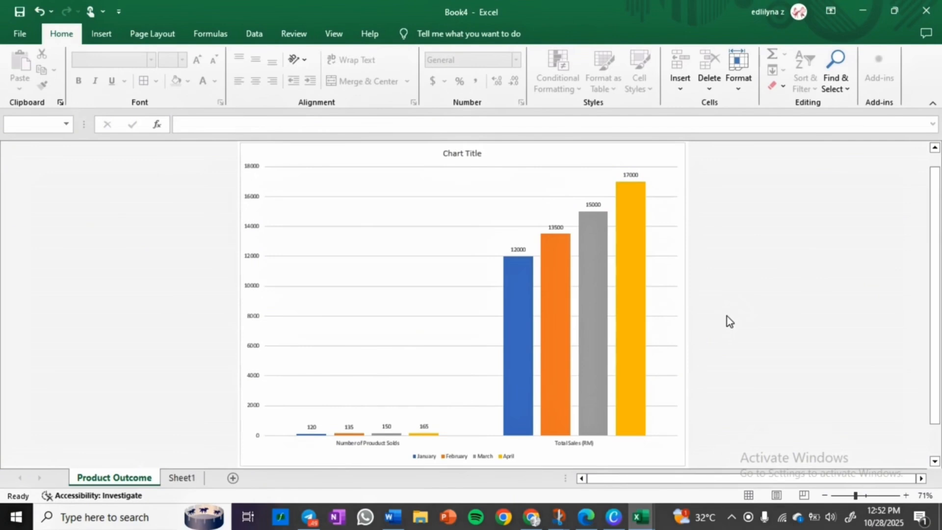
Step: Replace the chart title text with Product Outcome
left_click(466, 155)
double_click(467, 157)
left_click(467, 158)
left_click(371, 151)
triple_click(371, 153)
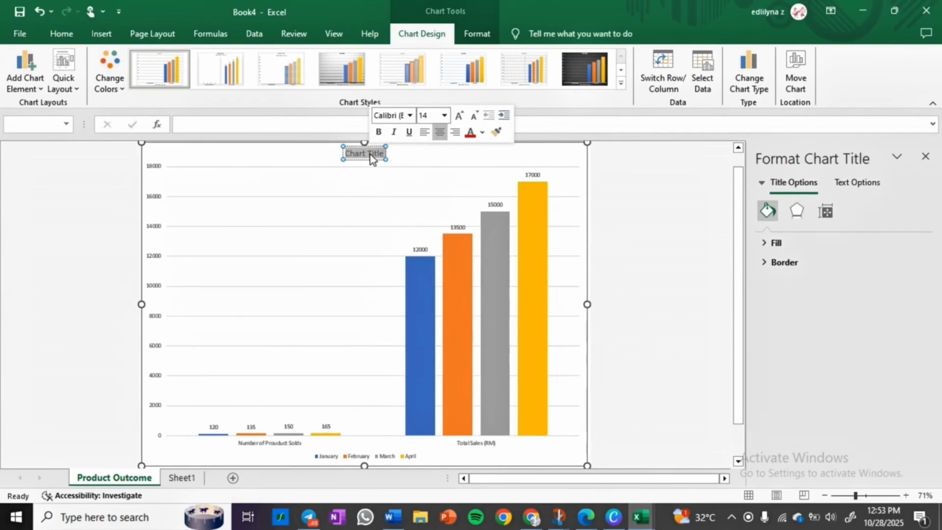
type("Product Outcome")
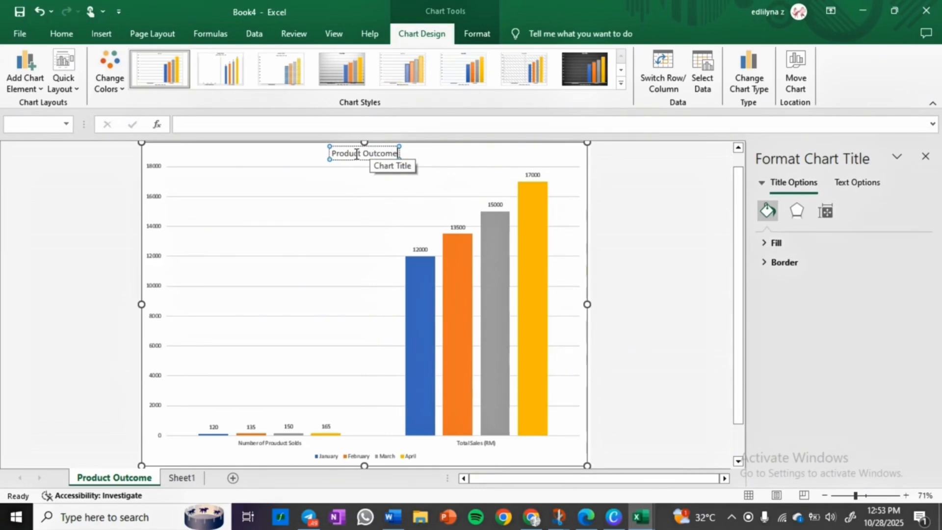
Step: Make the chart title bold and set its font size to 20
double_click(350, 154)
left_click_drag(332, 154, 395, 153)
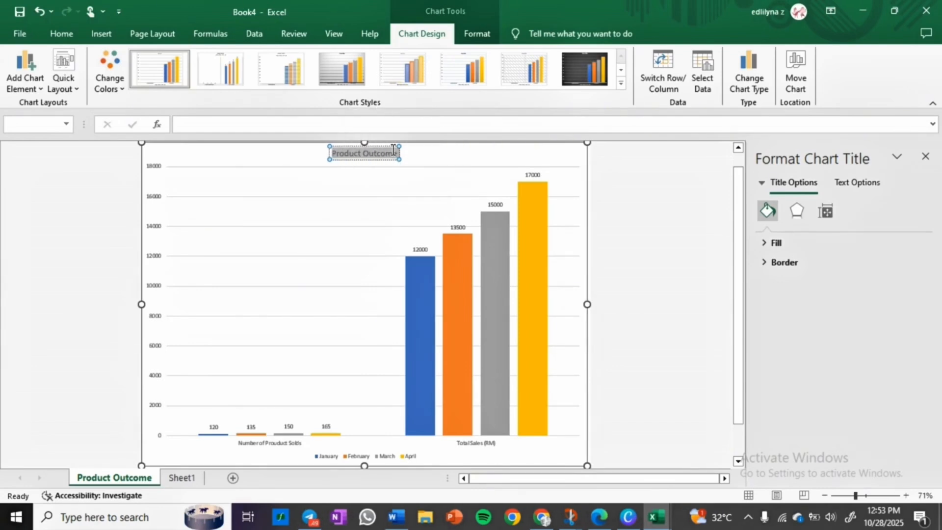
left_click(400, 128)
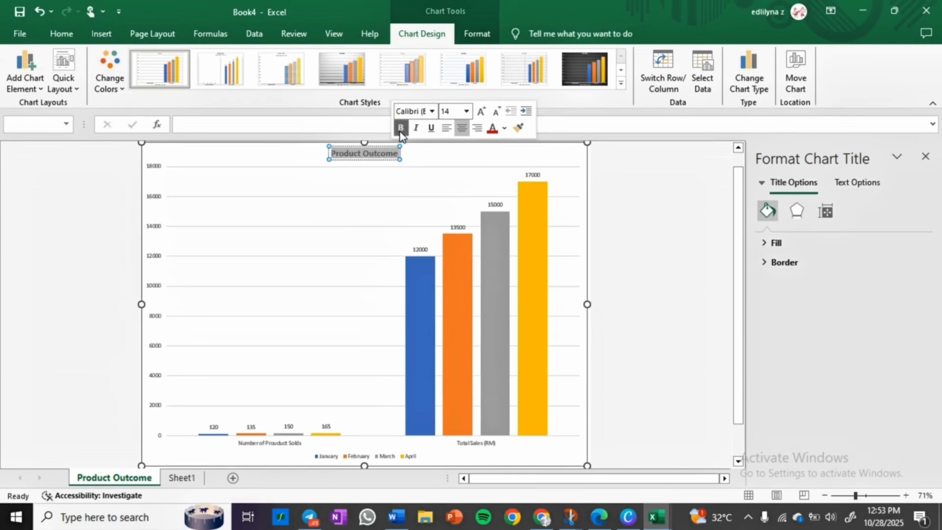
left_click(464, 113)
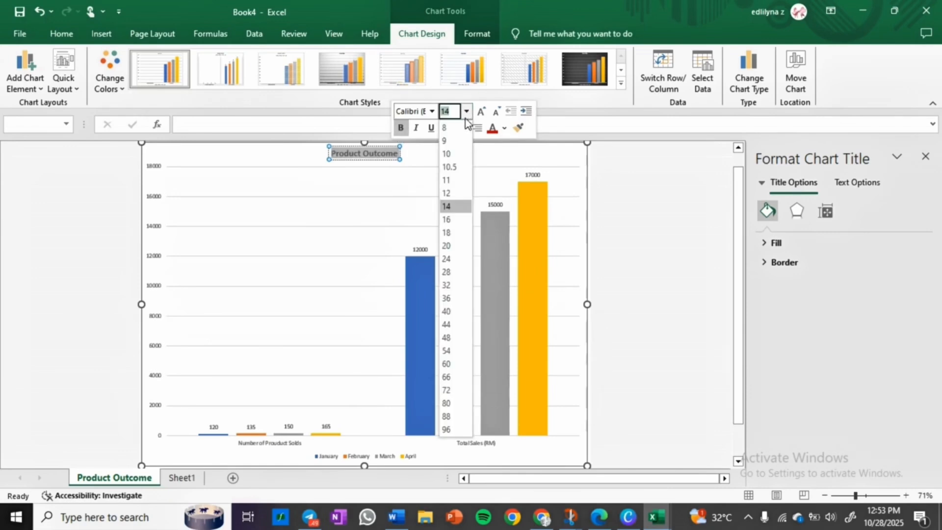
left_click(455, 242)
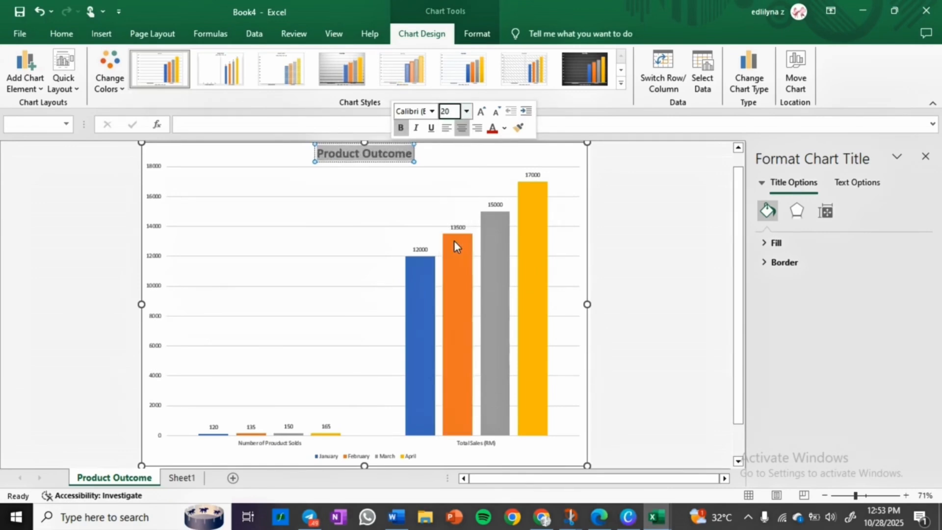
Step: Make the vertical axis labels bold and set their font size to 14
left_click(631, 276)
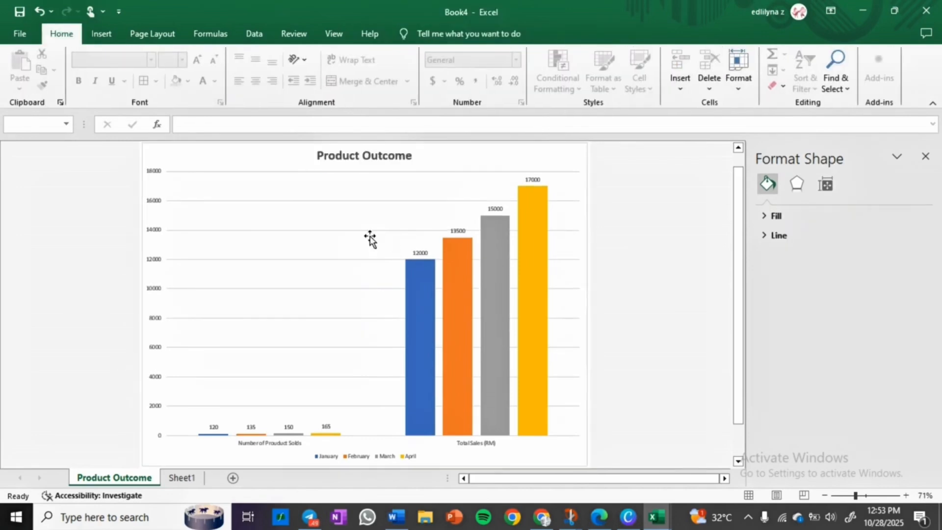
left_click(151, 270)
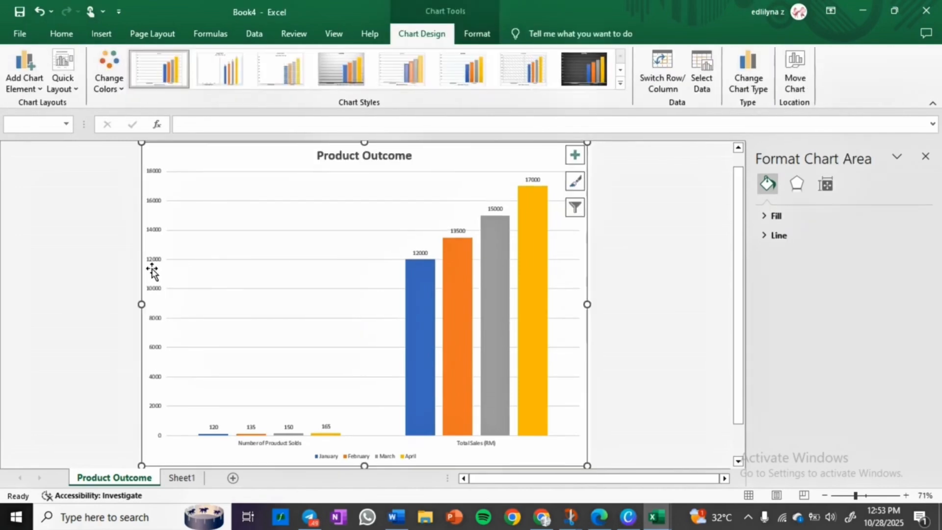
left_click(155, 262)
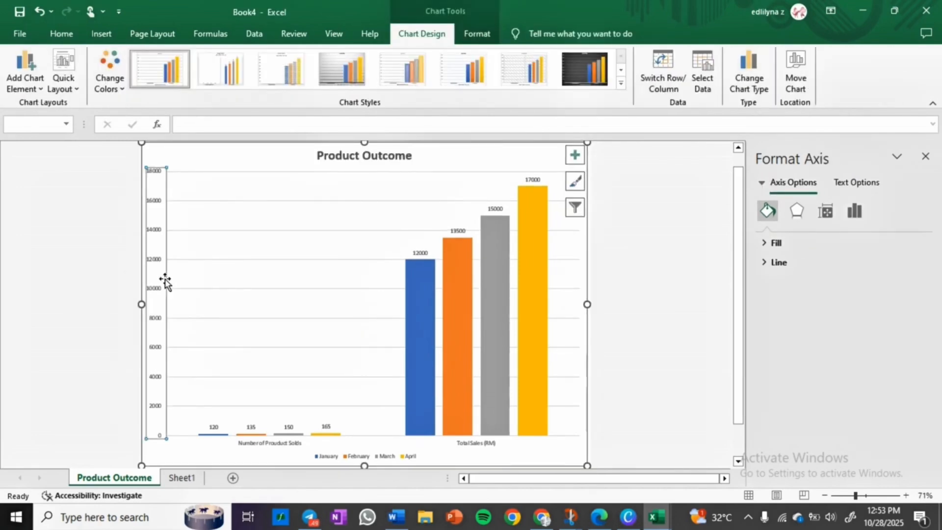
left_click(62, 34)
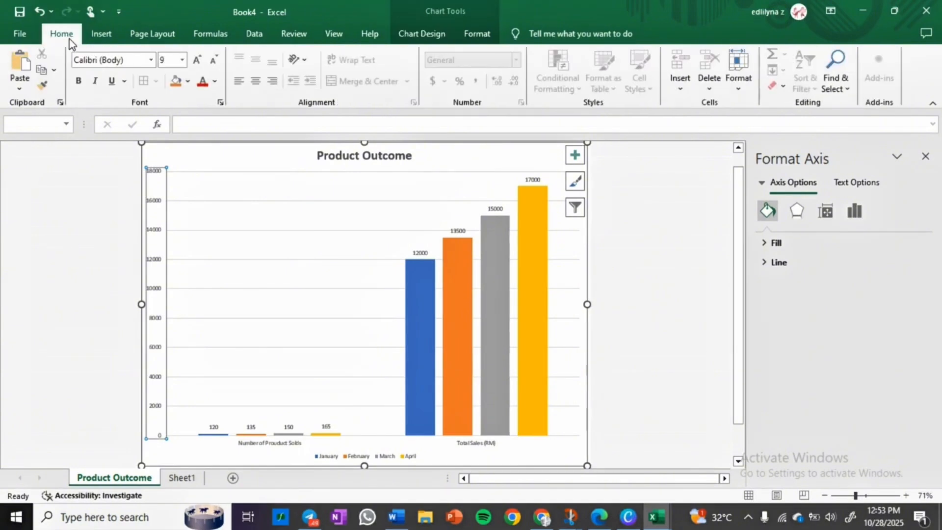
left_click(80, 81)
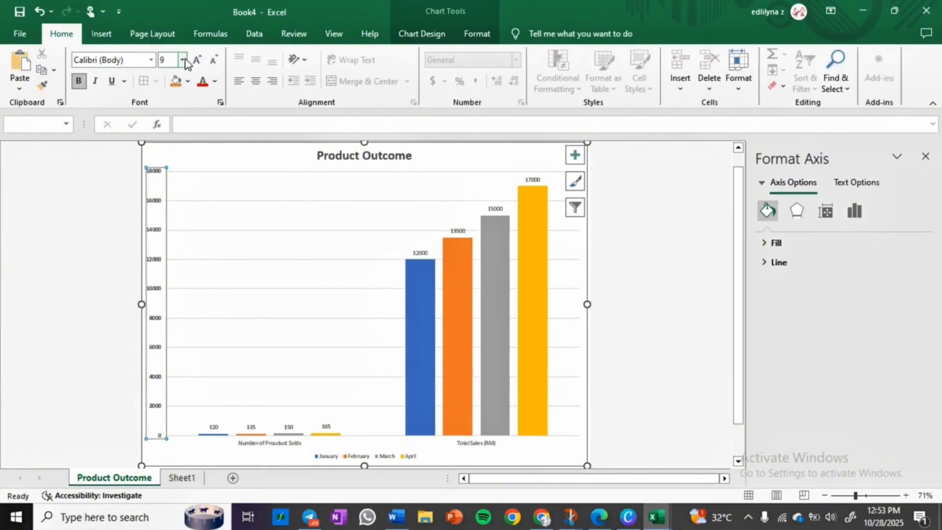
left_click(183, 60)
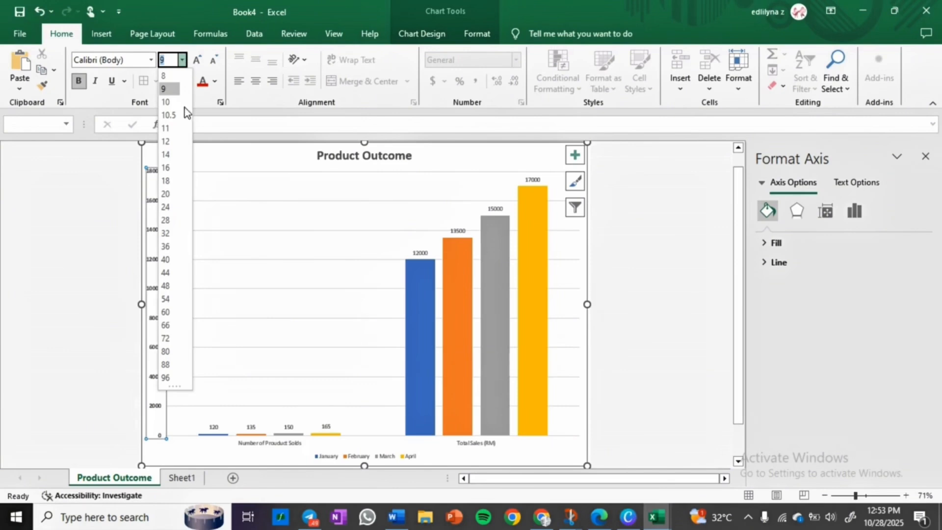
left_click(174, 152)
Step: Set the horizontal axis labels' font size to 14
left_click(256, 441)
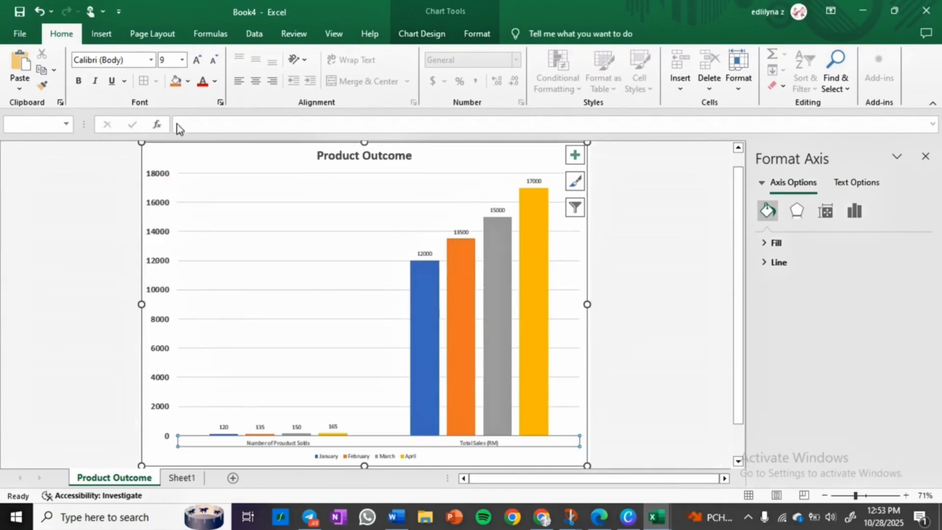
left_click(183, 60)
left_click(169, 152)
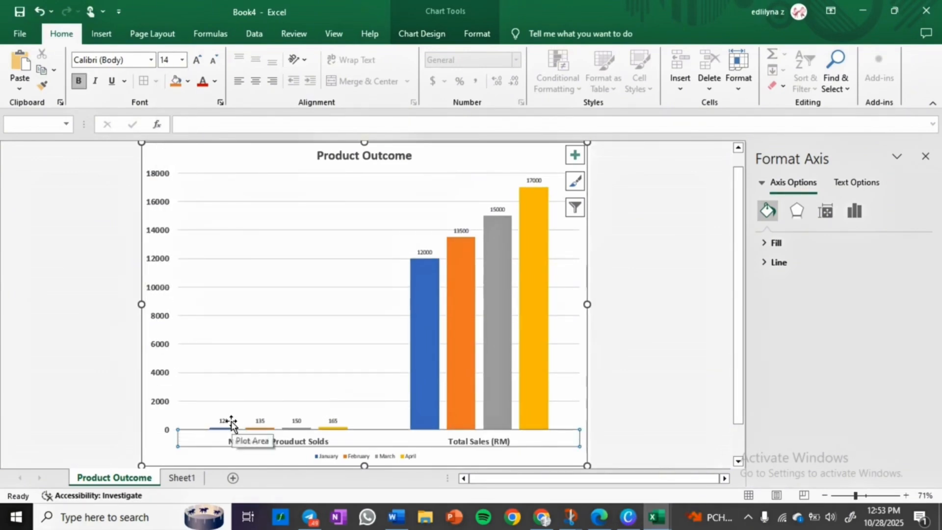
Step: Set the January series data labels' font size to 14
left_click(224, 419)
left_click(224, 420)
left_click(183, 60)
left_click(166, 155)
Step: Make the February series data labels bold and set their font size to 14
left_click(260, 420)
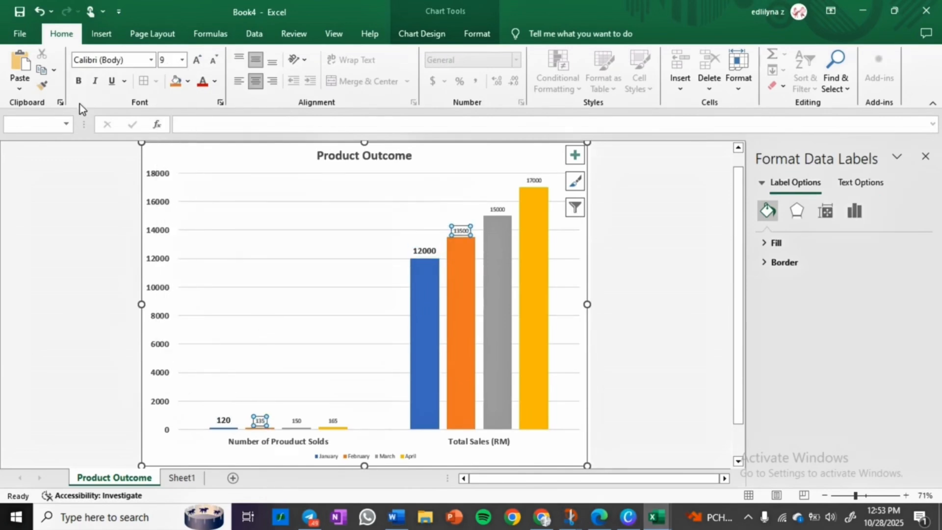
left_click(79, 81)
left_click(183, 60)
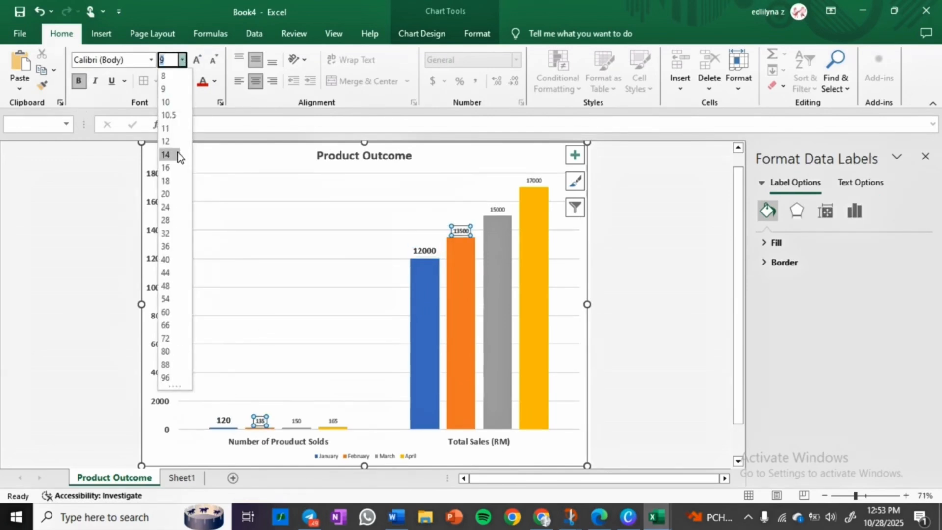
left_click(166, 154)
Step: Make the March series data labels bold and set their font size to 14
left_click(296, 420)
left_click(79, 81)
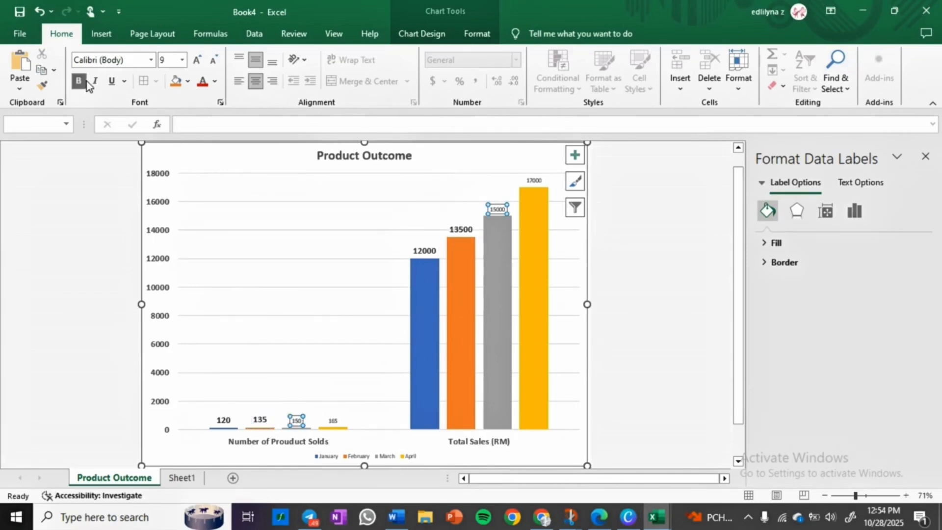
left_click(183, 60)
left_click(166, 154)
Step: Make the April series data labels bold and set their font size to 14
left_click(332, 420)
left_click(79, 81)
left_click(183, 60)
left_click(166, 155)
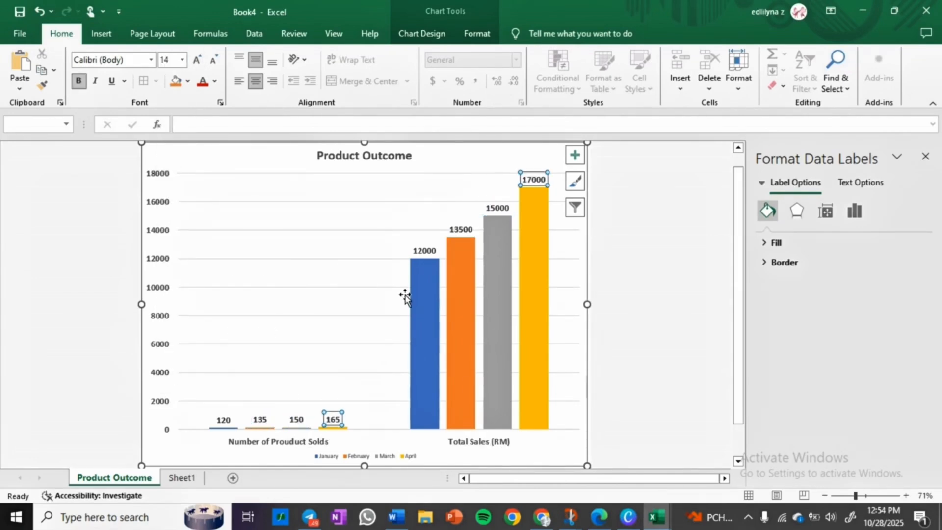
Step: Make the chart legend bold and set its font size to 14
left_click(397, 461)
left_click(79, 81)
left_click(183, 59)
left_click(166, 154)
left_click(645, 230)
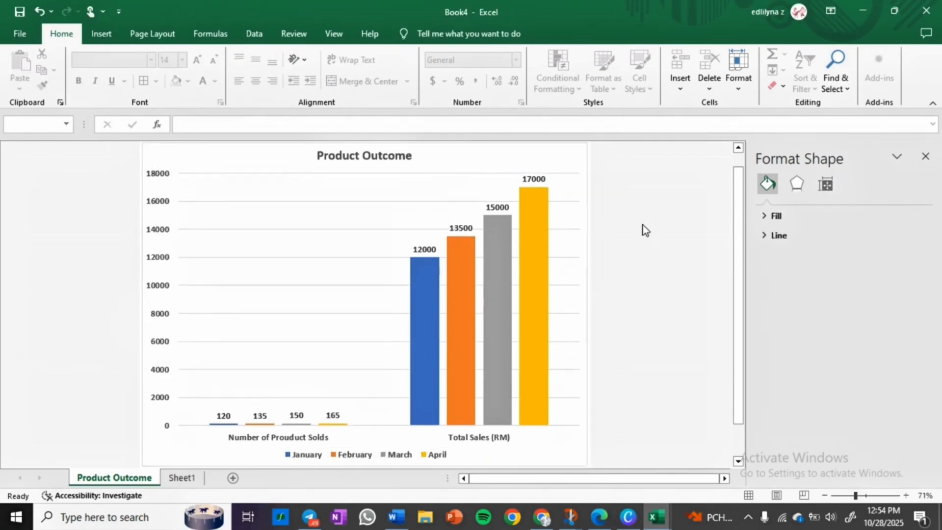
Step: Fill the April Total Sales bar with a solid light pink colour chosen from the standard colour palette
left_click(528, 293)
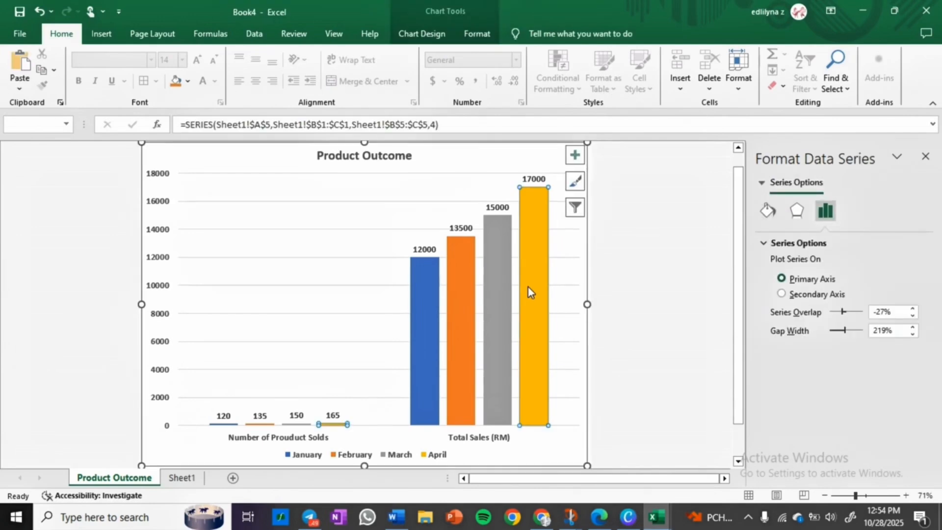
left_click(769, 210)
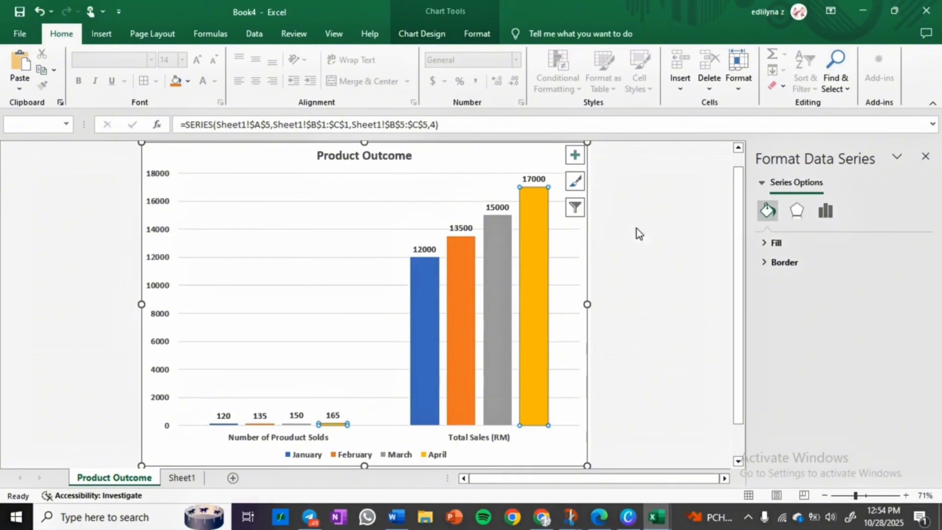
left_click(546, 239)
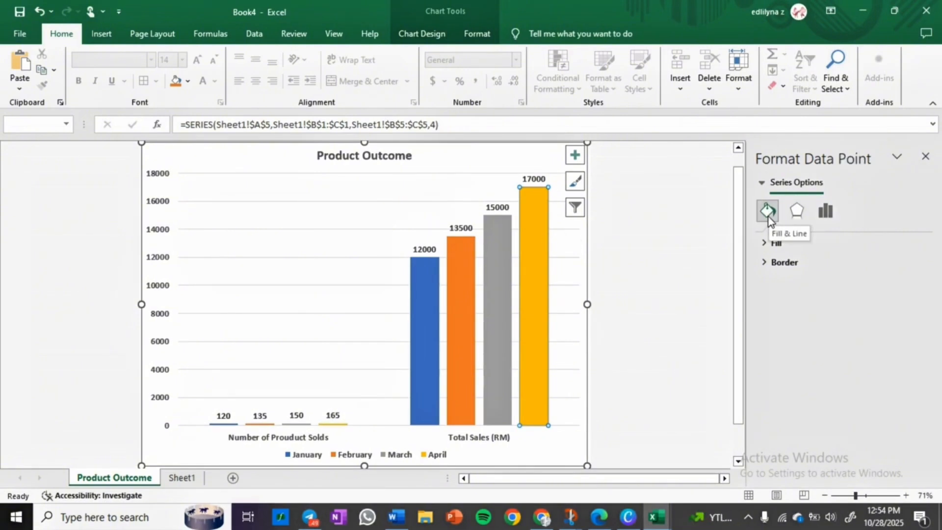
left_click(776, 244)
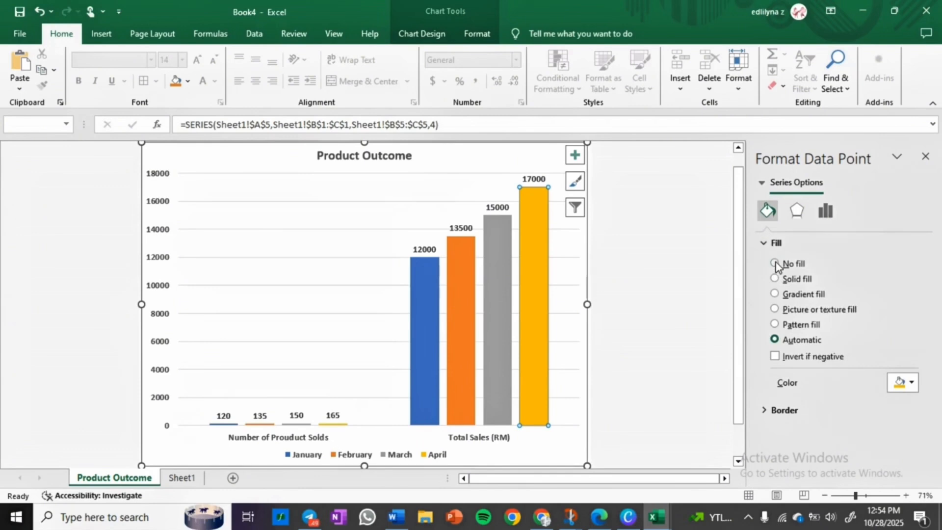
left_click(775, 278)
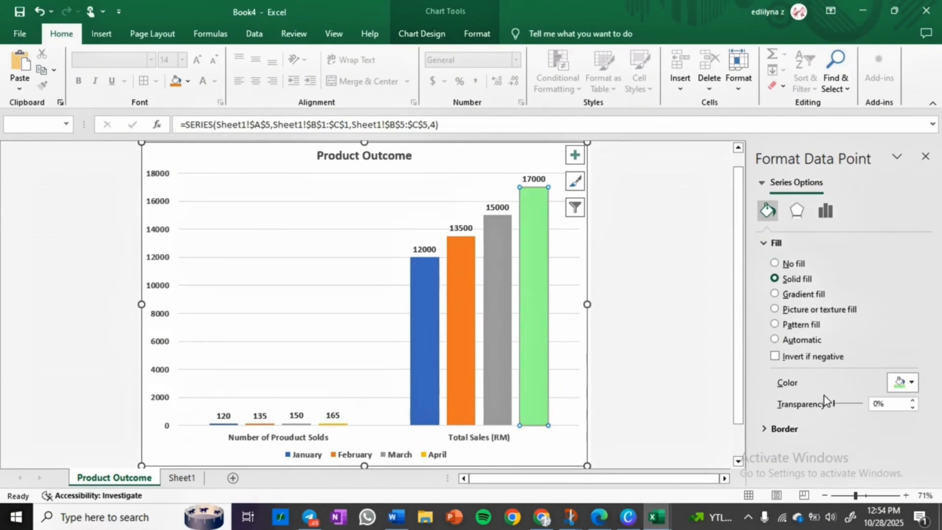
left_click(907, 381)
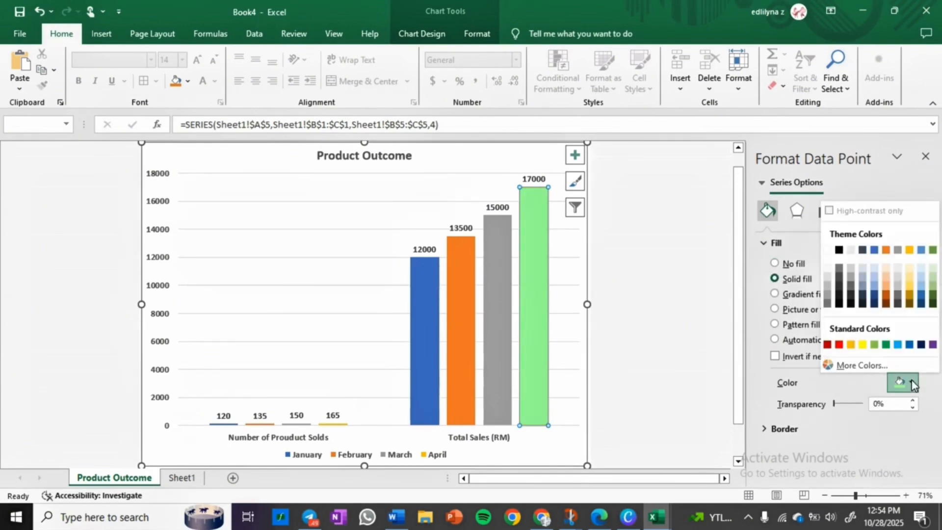
left_click(864, 365)
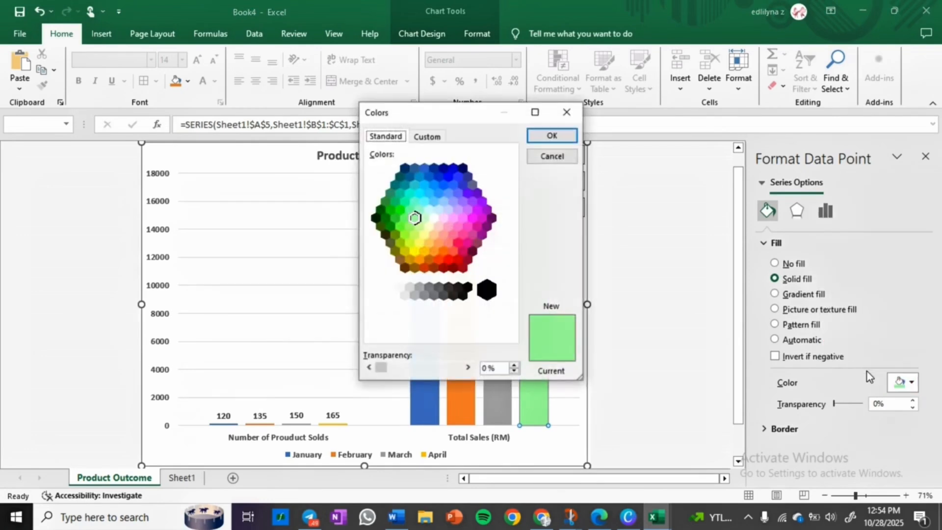
left_click(427, 138)
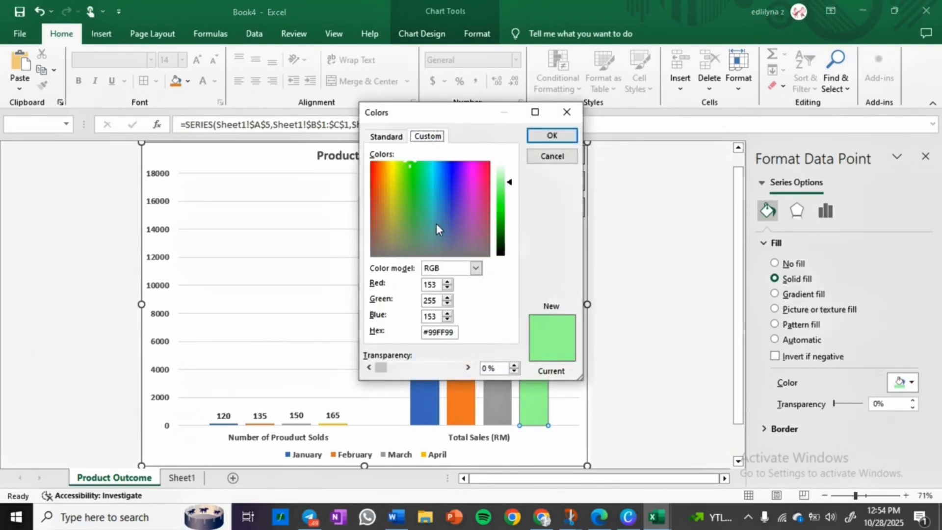
left_click(391, 138)
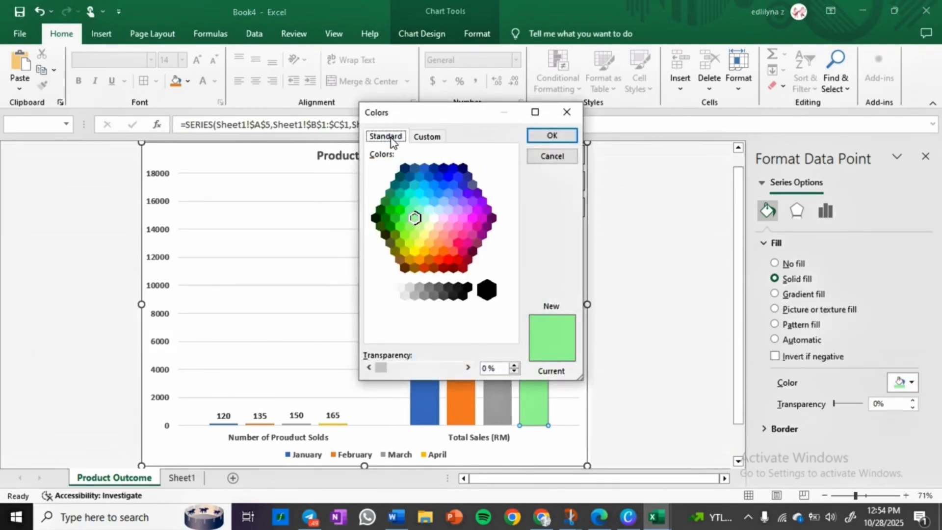
left_click(454, 220)
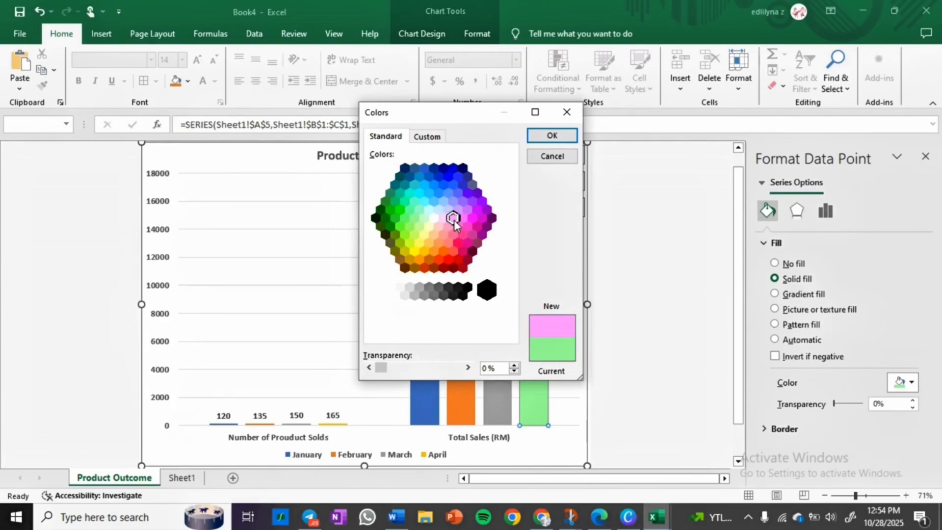
left_click(550, 136)
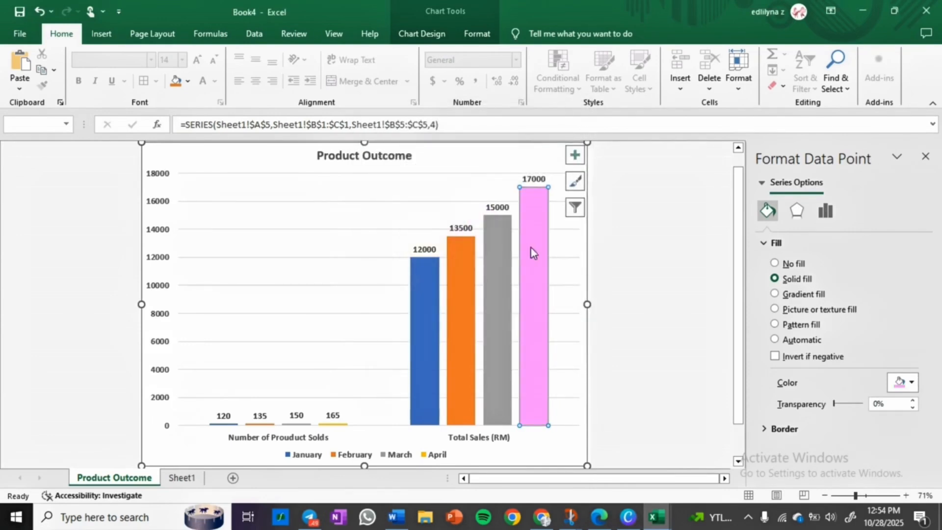
Step: Fill the March series with a solid light purple colour from the standard colour palette
left_click(511, 306)
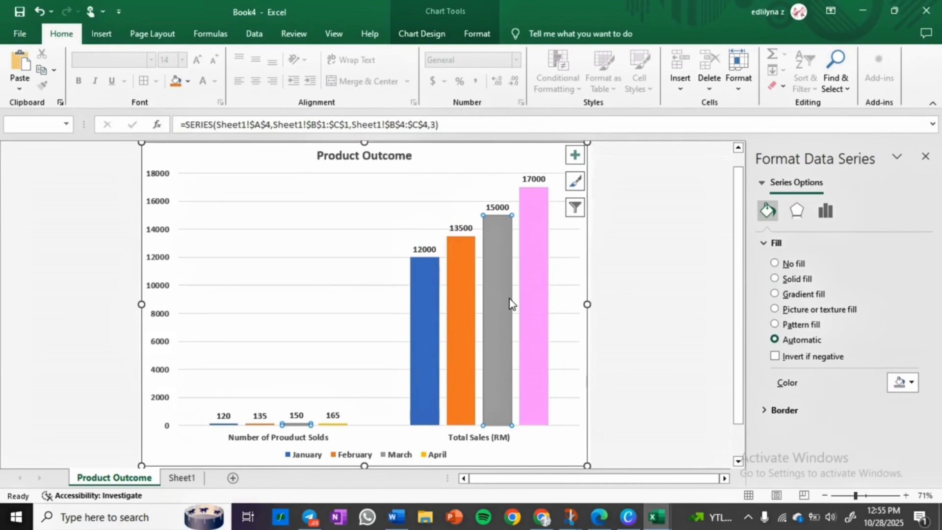
left_click(774, 279)
left_click(905, 382)
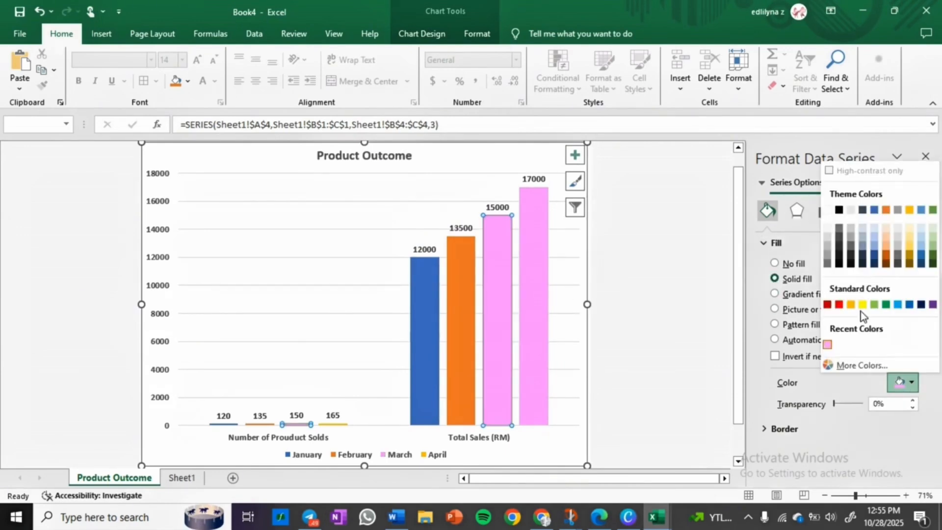
left_click(874, 366)
left_click(457, 210)
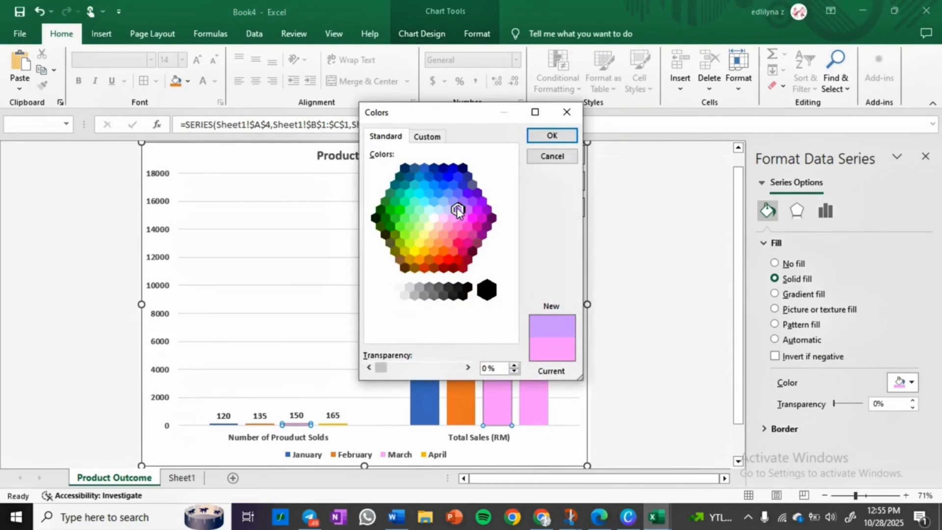
left_click(552, 136)
Step: Fill the February series with a solid light blue colour from the standard colour palette
left_click(467, 283)
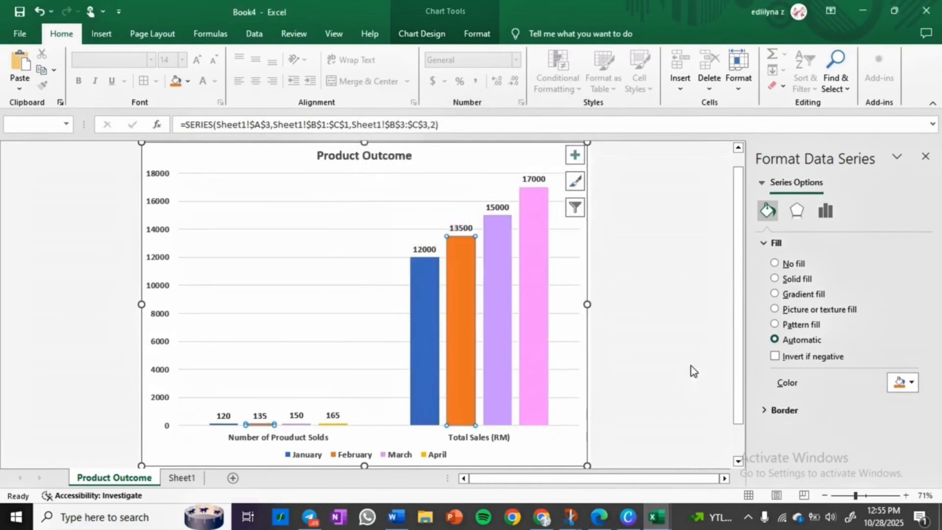
left_click(903, 382)
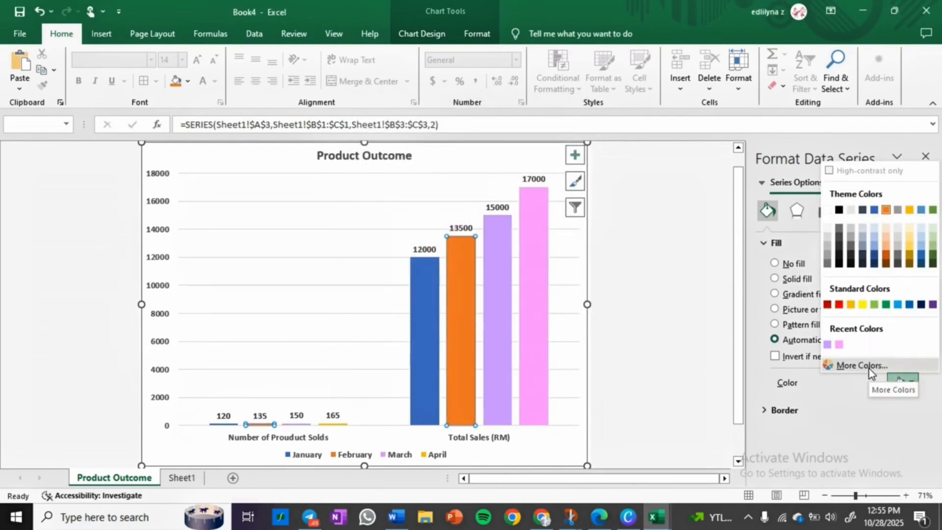
left_click(840, 365)
left_click(427, 136)
left_click(387, 137)
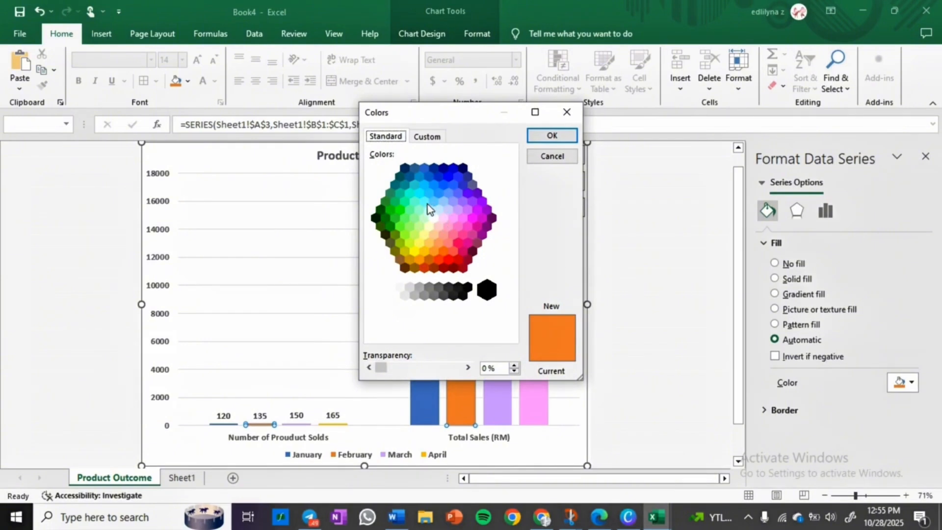
left_click(442, 203)
left_click(550, 137)
Step: Fill the January series with a solid green colour from the standard colour palette
left_click(428, 275)
left_click(899, 384)
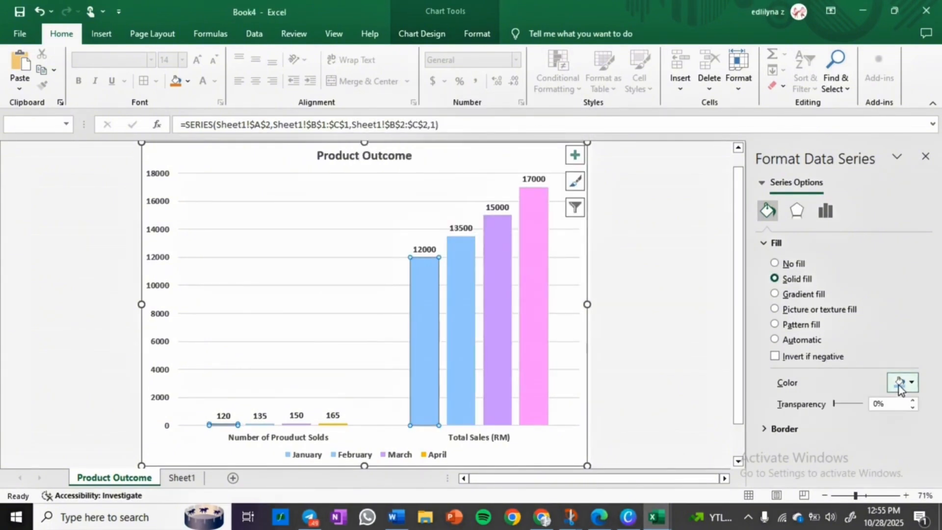
left_click(911, 382)
left_click(804, 361)
left_click(413, 213)
left_click(550, 137)
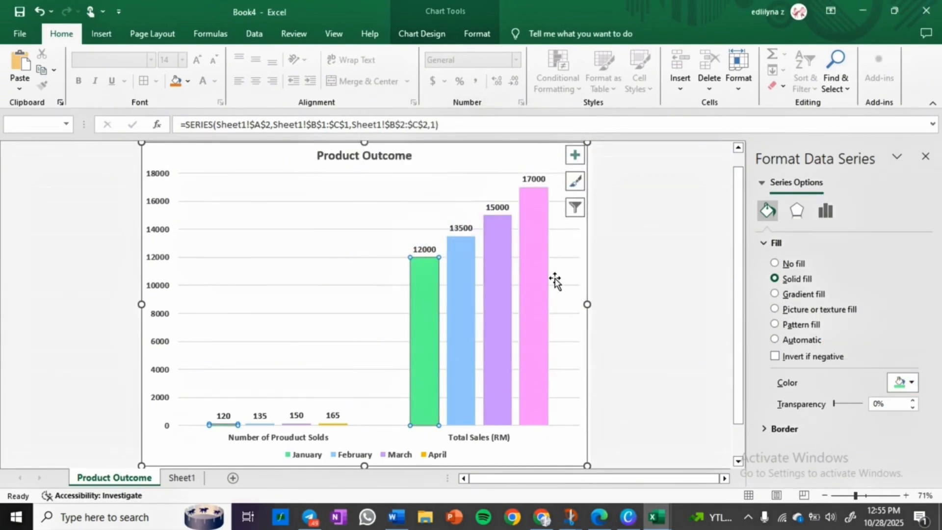
Step: Give the April series a solid black border and increase the border width
left_click(528, 334)
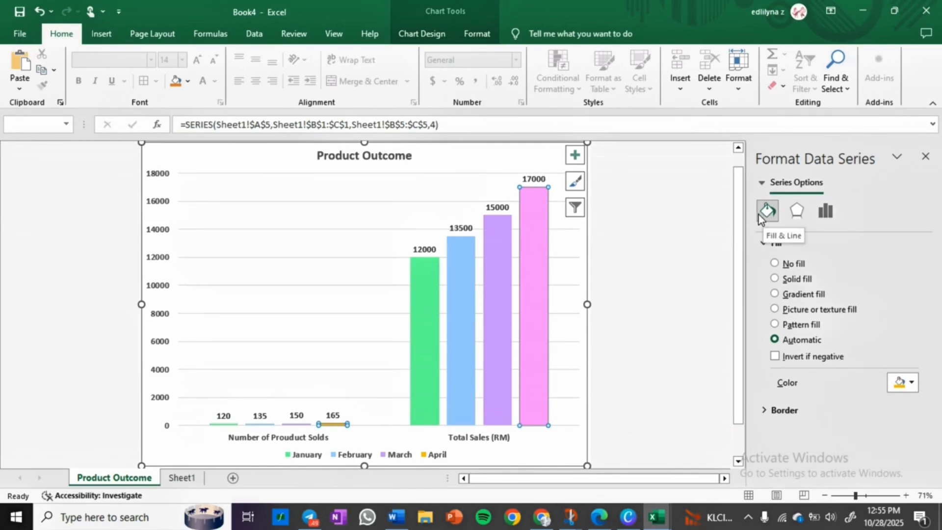
left_click(783, 412)
scroll(817, 399, "down", 3)
scroll(818, 398, "down", 2)
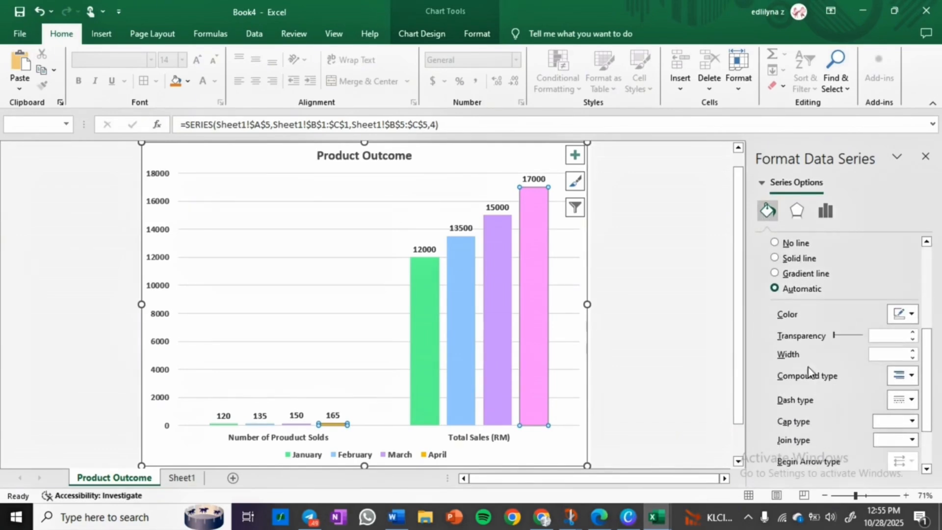
left_click(777, 257)
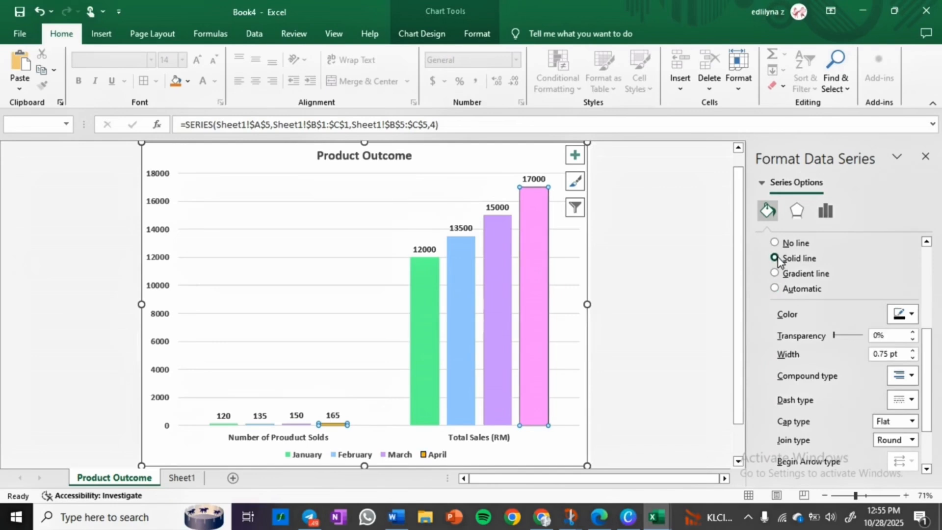
left_click(911, 316)
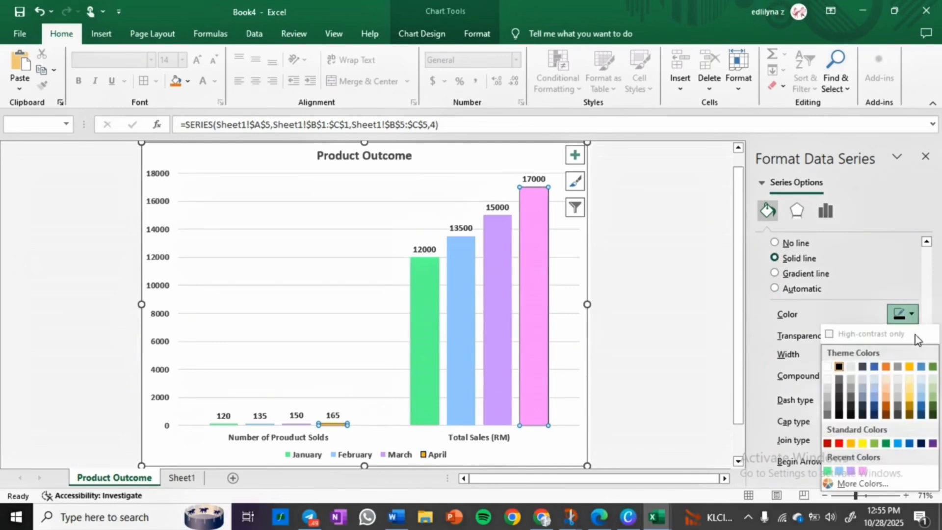
left_click(839, 367)
scroll(835, 311, "down", 1)
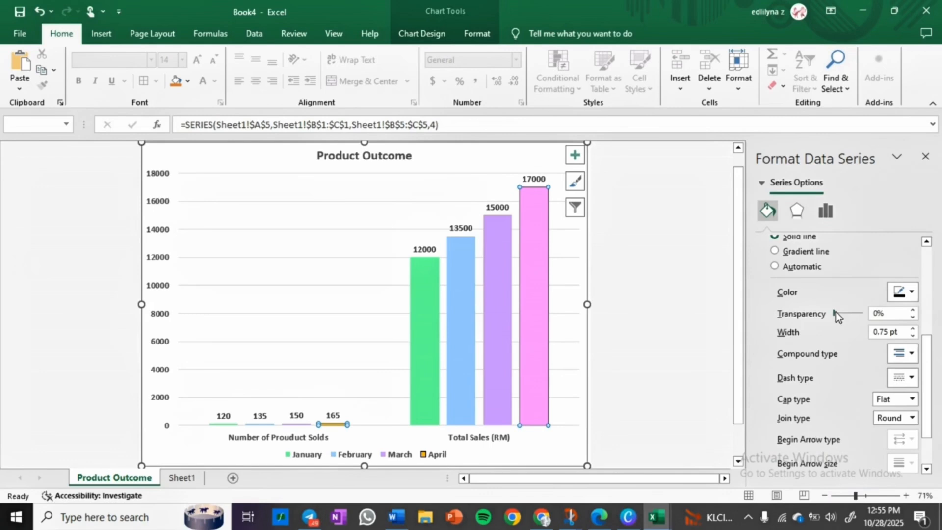
left_click(913, 329)
left_click(679, 325)
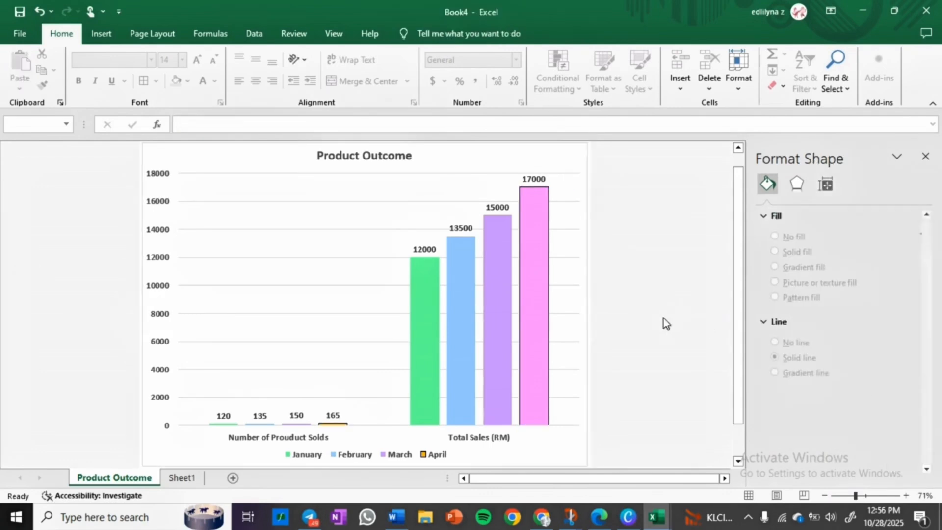
Step: Give the March series a solid line border
left_click(504, 294)
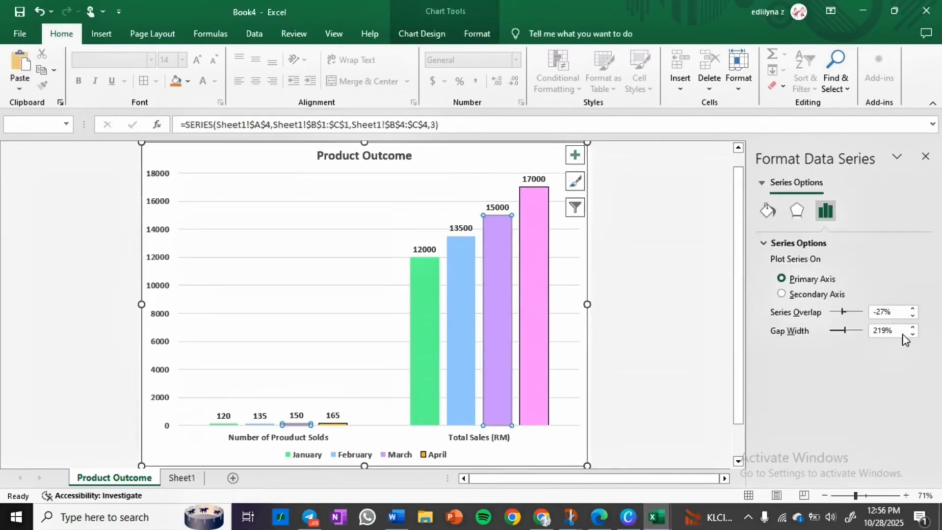
left_click(767, 211)
scroll(820, 369, "down", 5)
left_click(813, 355)
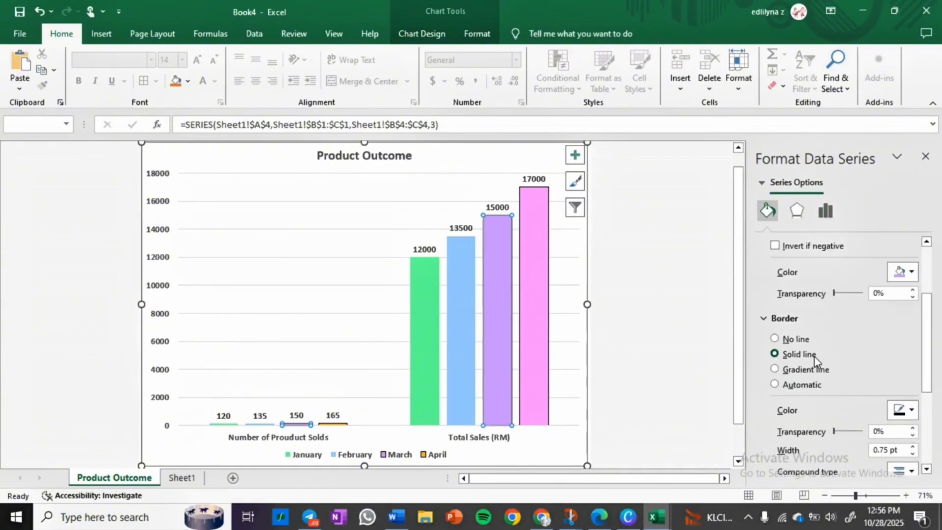
Step: Give the February series a solid line border and increase its width
left_click(453, 314)
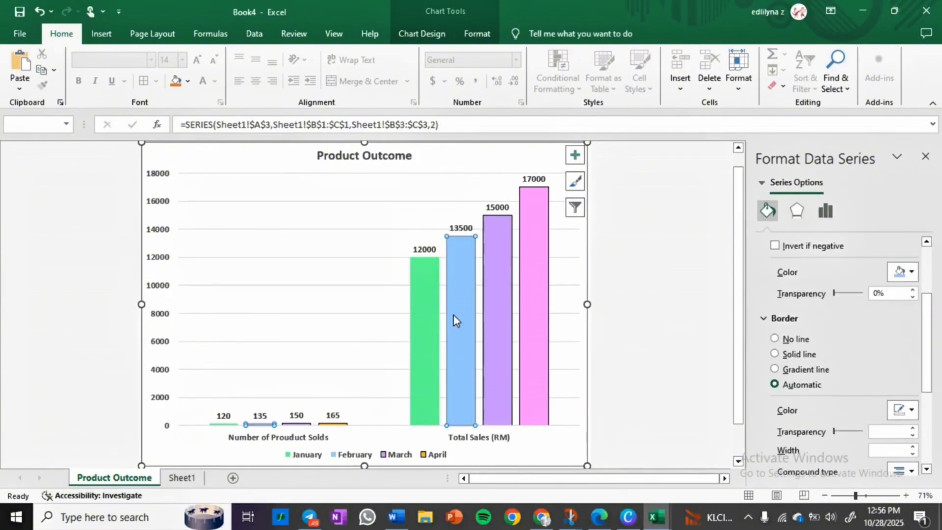
left_click(798, 354)
left_click(912, 447)
Step: Give the January series a solid line border and increase its width
left_click(425, 360)
left_click(812, 355)
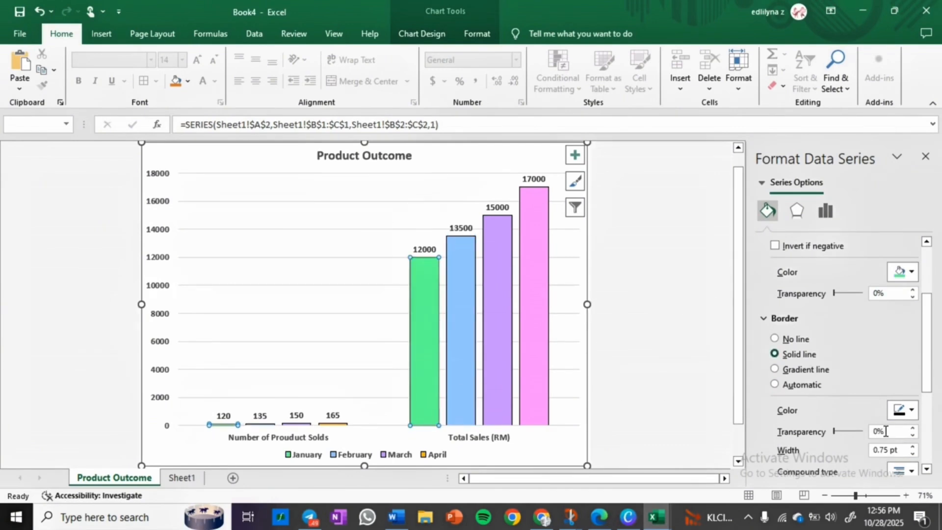
left_click(912, 446)
left_click(698, 367)
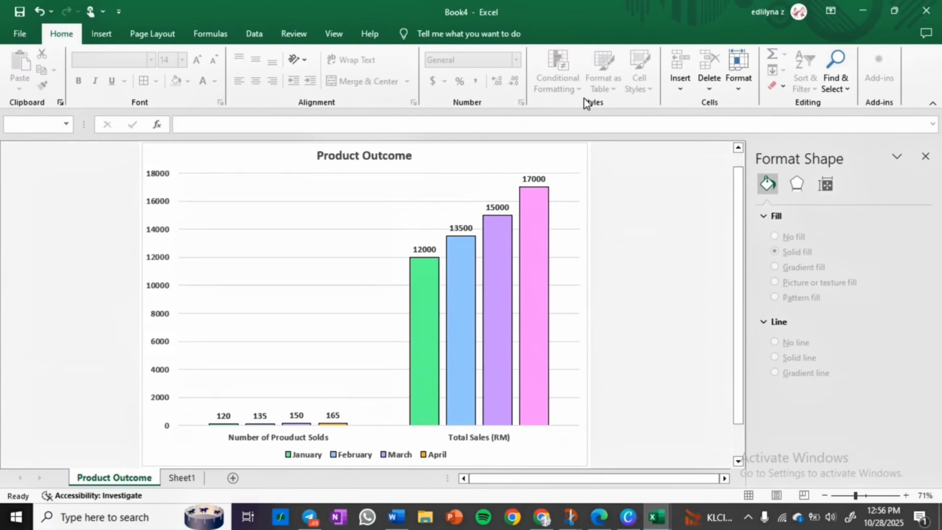
Step: Open the Save As dialog by searching the actions for save
left_click(516, 32)
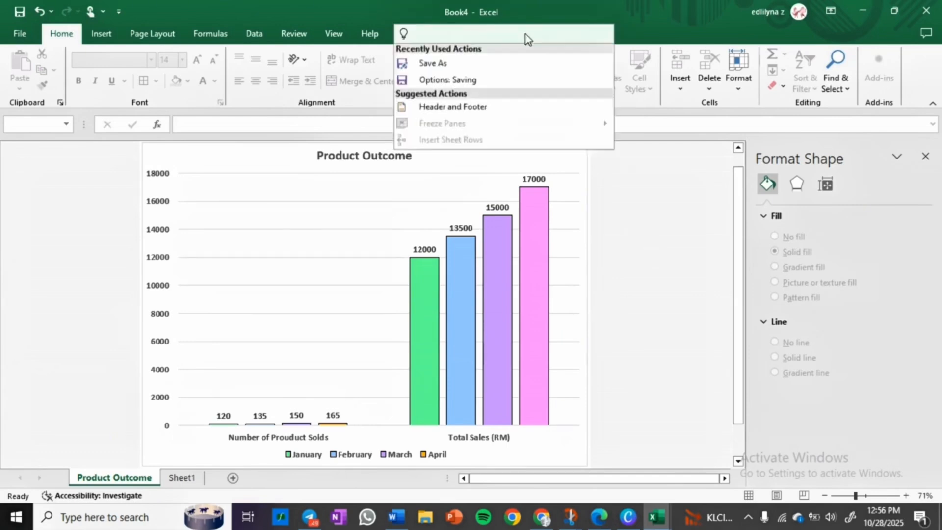
left_click(631, 182)
left_click(514, 35)
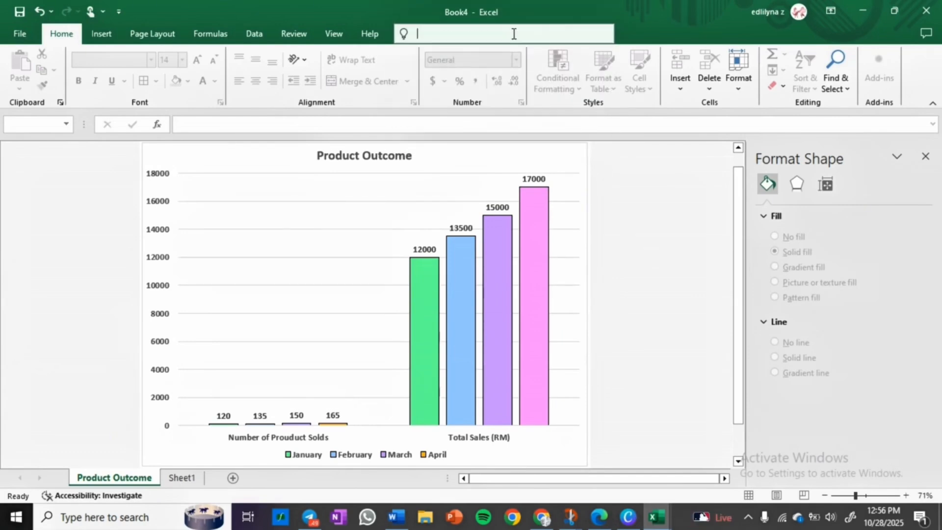
type("save")
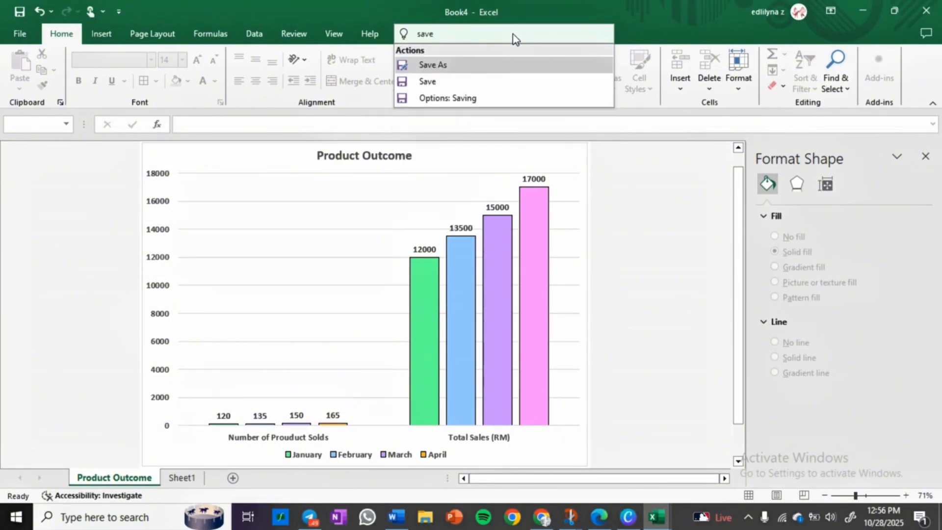
left_click(513, 64)
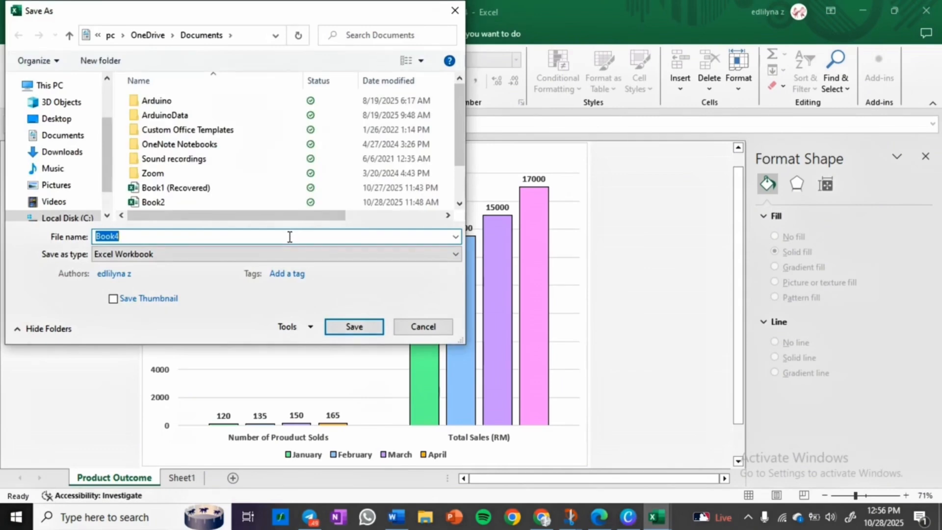
Step: Enter the file name Product Outcome of, followed by the shop owner's name and Shop
key("BackSpace")
type("Product Outcome o")
key("BackSpace")
type("f Lina")
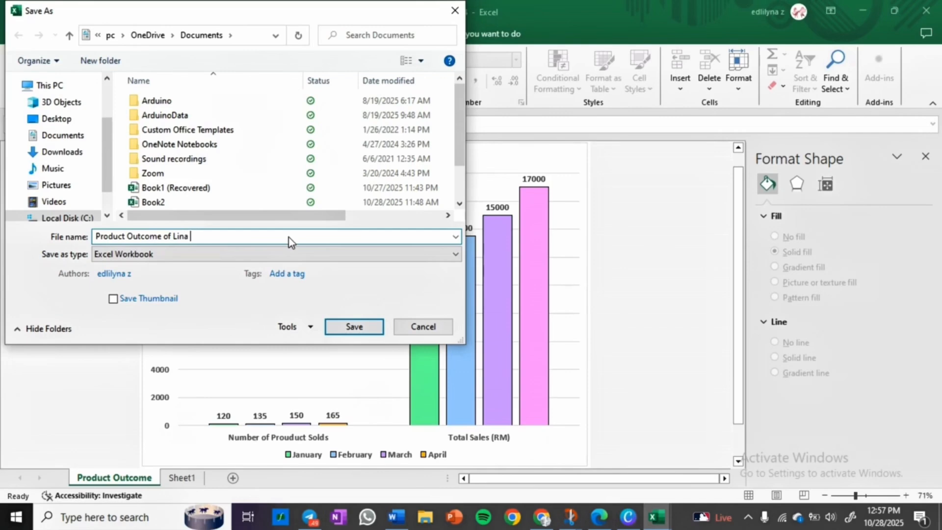
key("BackSpace")
type("'s Shop")
Step: Keep the Excel Workbook file type and save the workbook to Documents
left_click(304, 254)
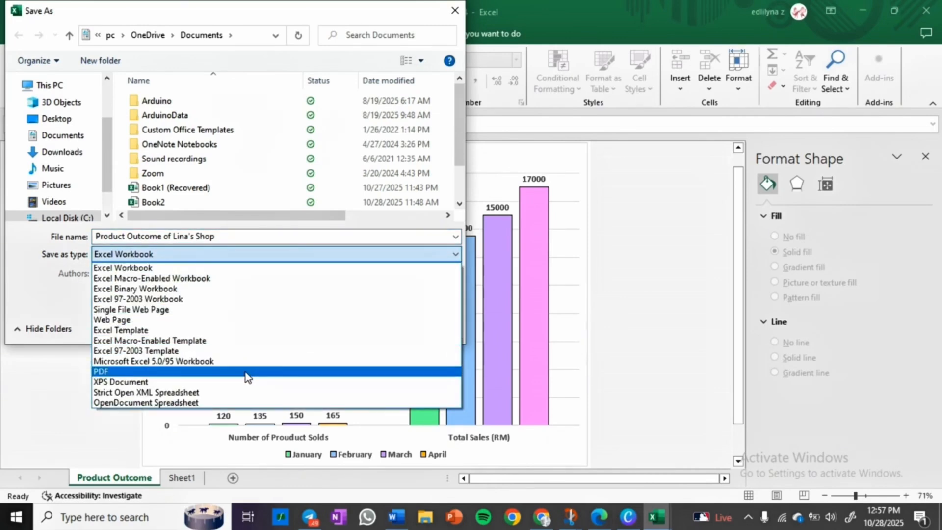
left_click(279, 256)
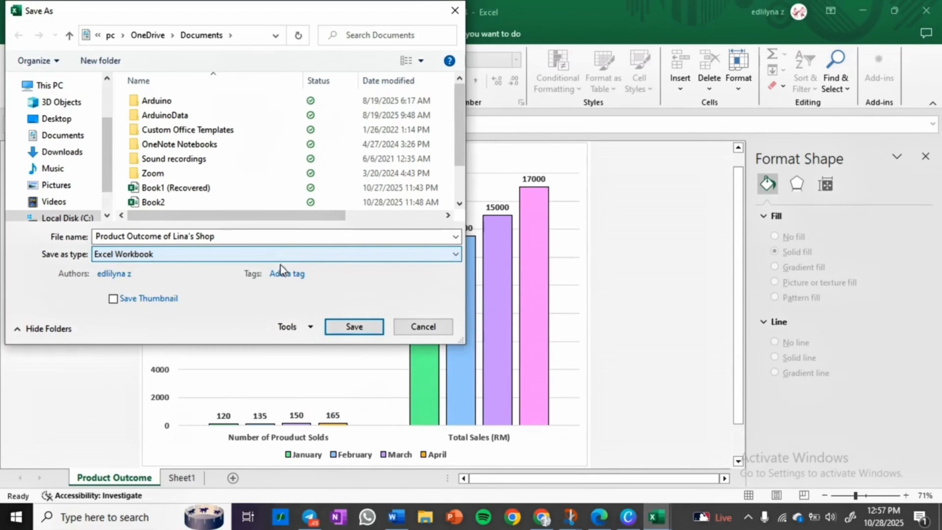
left_click(363, 327)
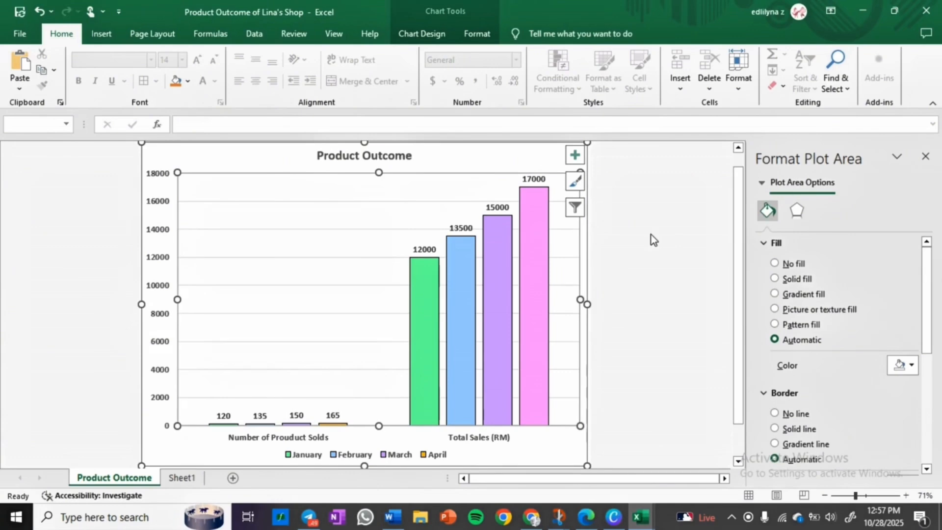
left_click(647, 261)
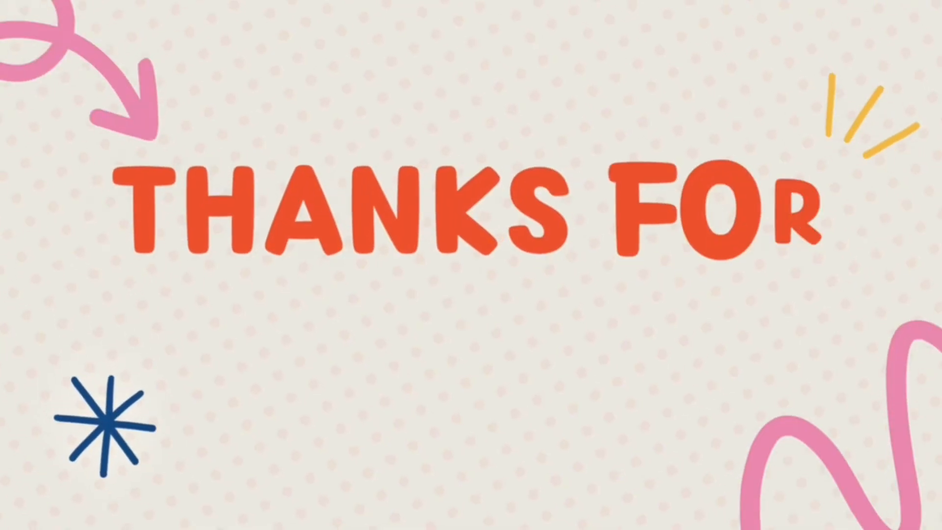